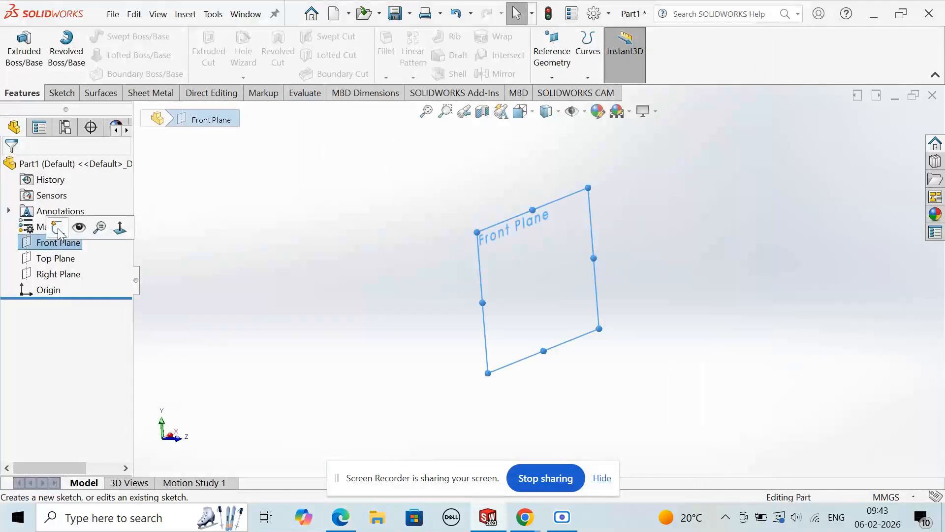
Sketch a circle centred on the origin on the Front Plane and set its diameter to 24 mm
click(115, 37)
drag(538, 280, 556, 301)
click(55, 75)
click(566, 305)
click(684, 341)
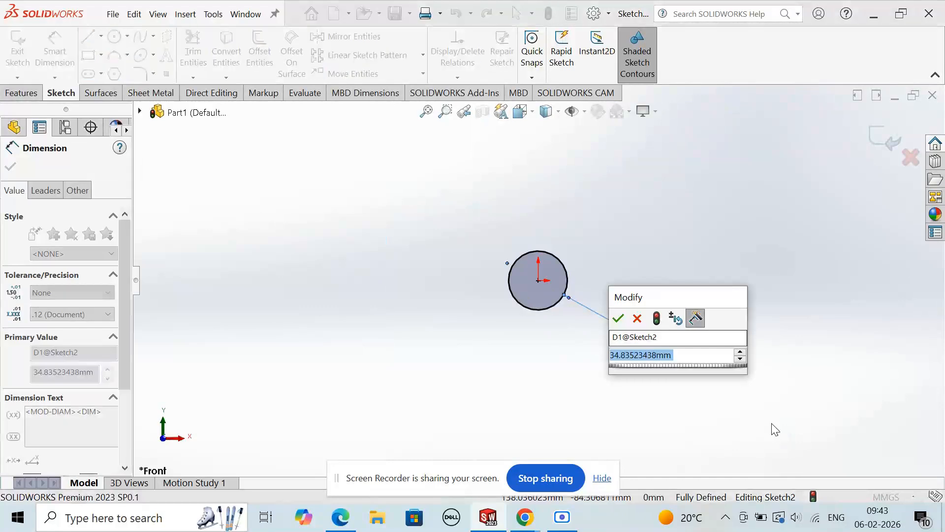
text(24)
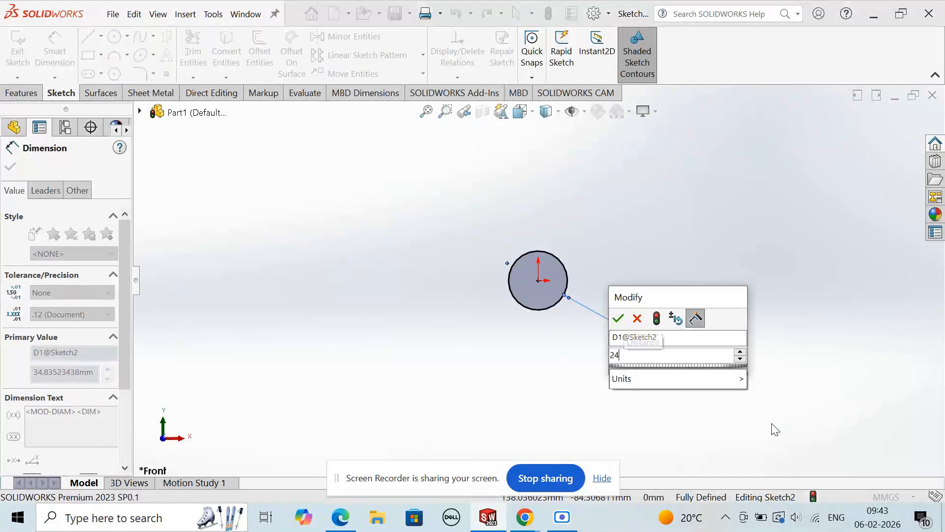
key(Return)
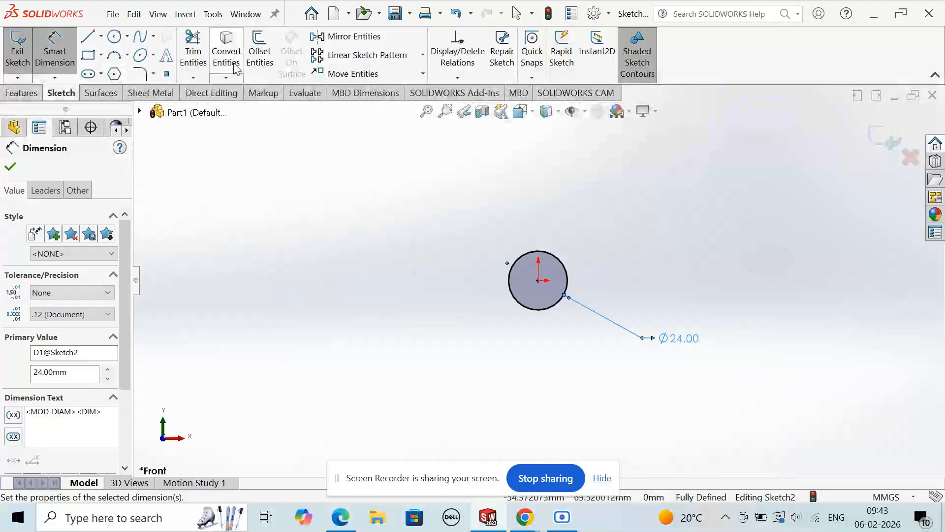
Sketch a connected line outline from the circle's right quadrant around its lower side, ending with a slanted line at its left quadrant
click(90, 38)
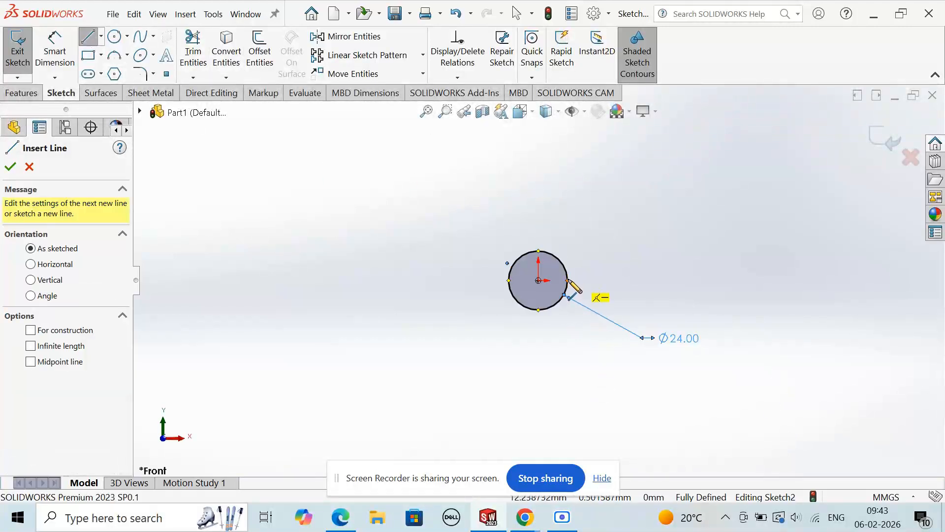
click(569, 280)
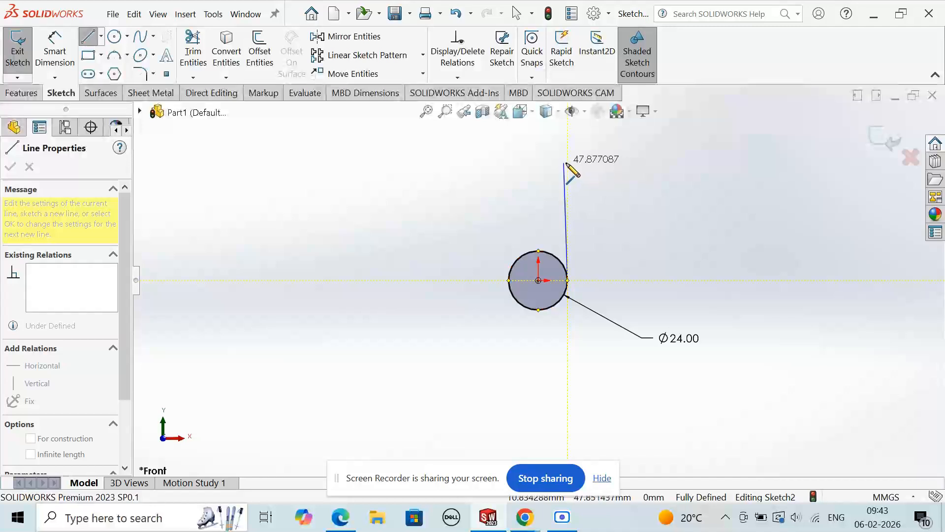
click(567, 192)
click(649, 192)
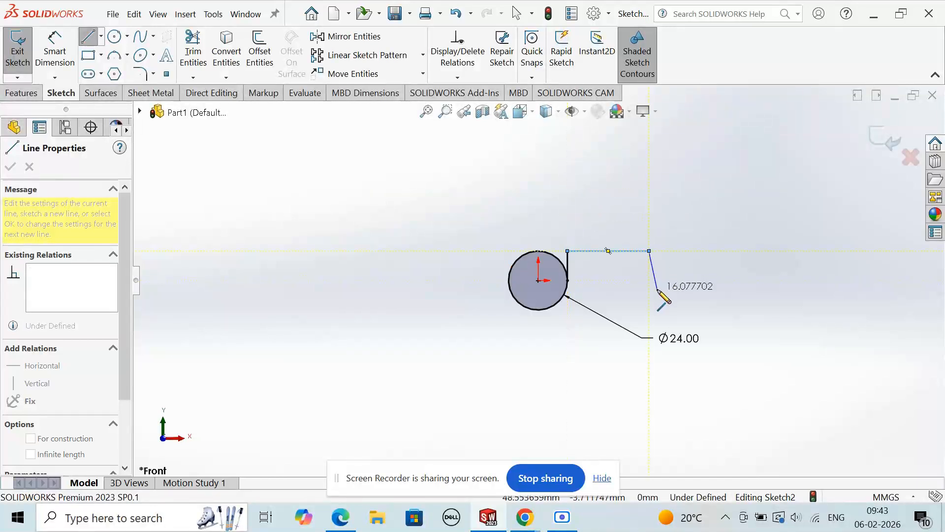
click(648, 362)
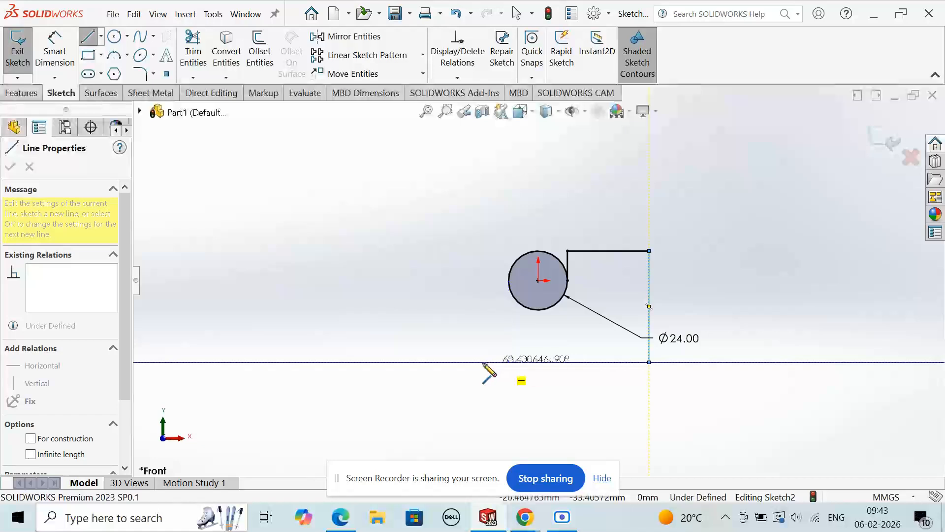
click(372, 362)
click(372, 128)
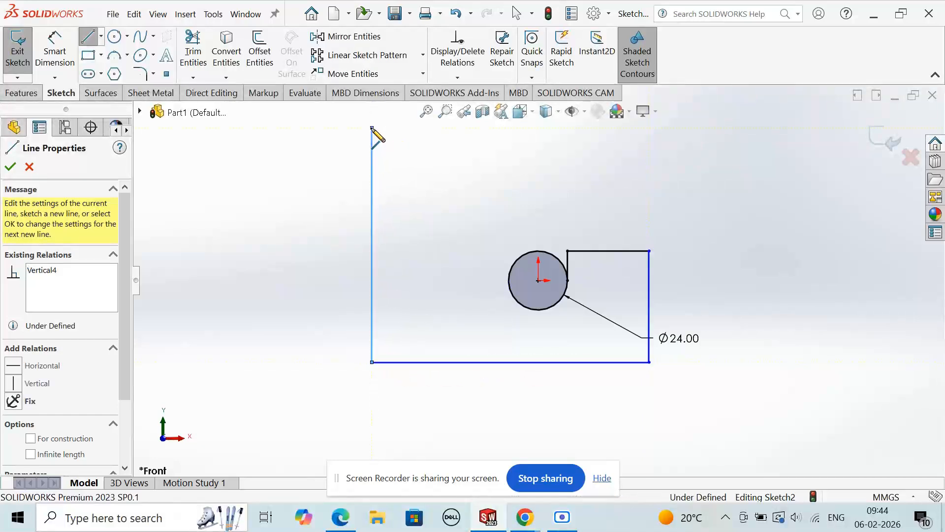
click(490, 128)
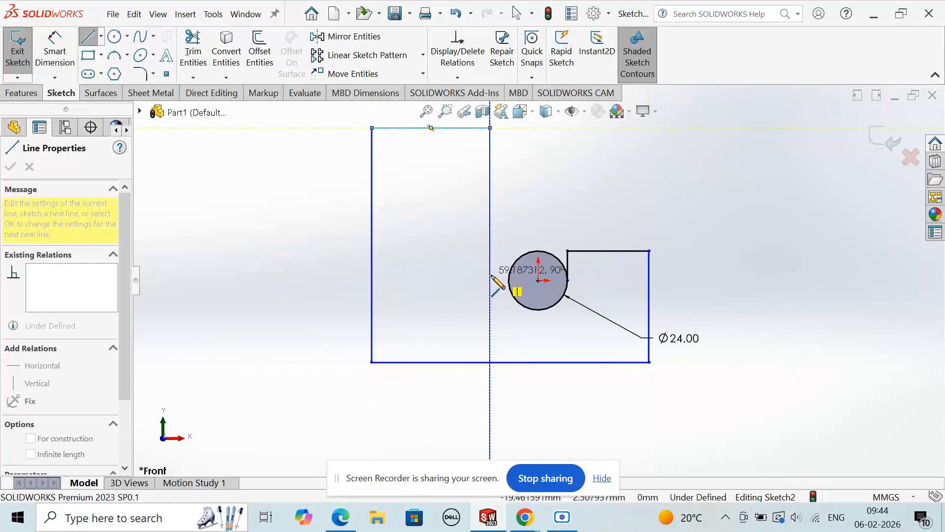
right_click(402, 268)
click(435, 273)
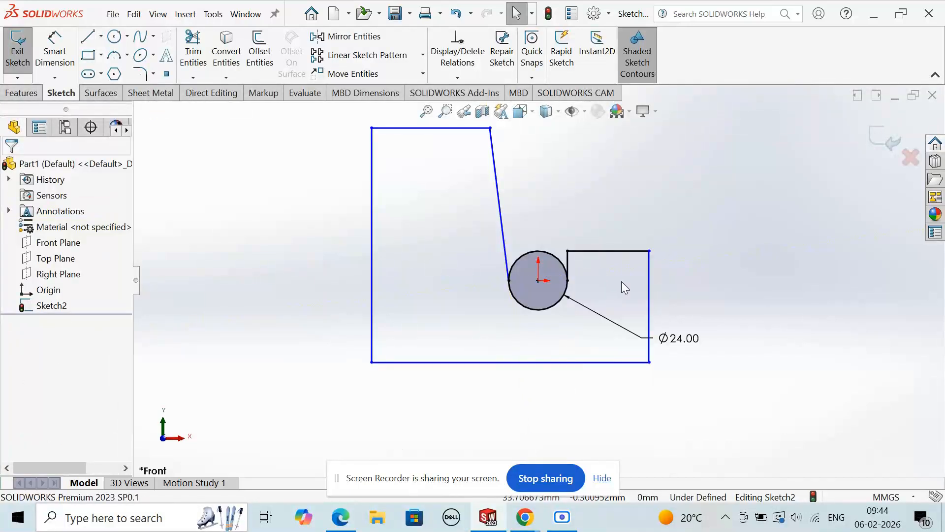
Delete the short arm's horizontal top line and extend its two vertical lines up to about 39 mm above the origin
click(612, 250)
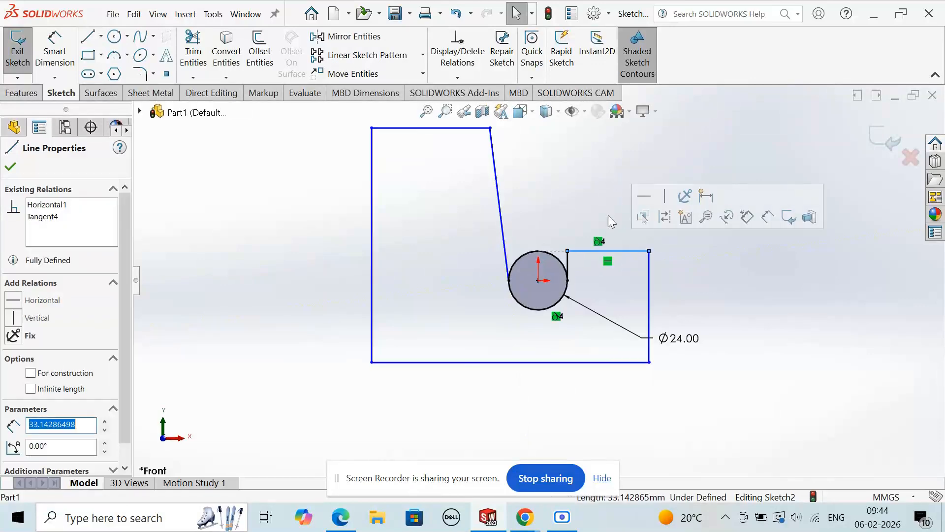
key(Delete)
drag(567, 252, 567, 184)
drag(650, 252, 645, 184)
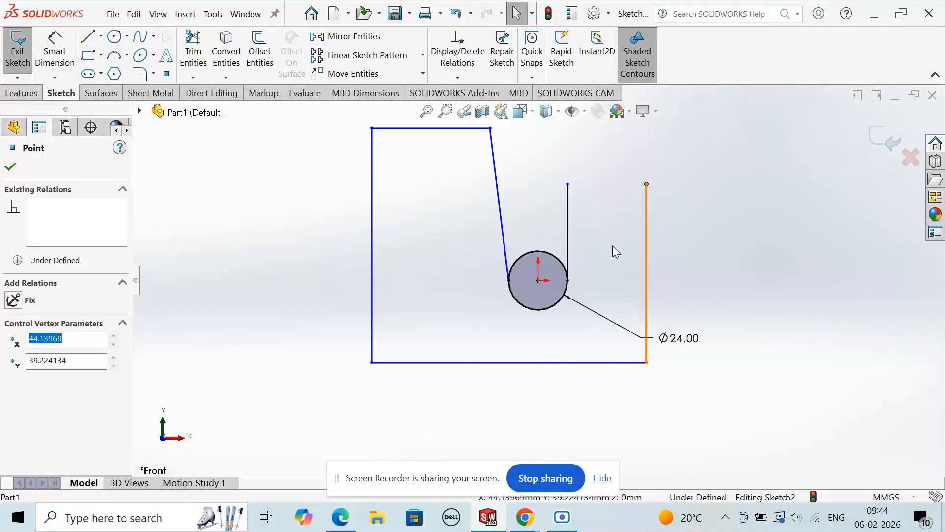
Close the right arm with a horizontal line between the upper ends of its two vertical lines
click(87, 40)
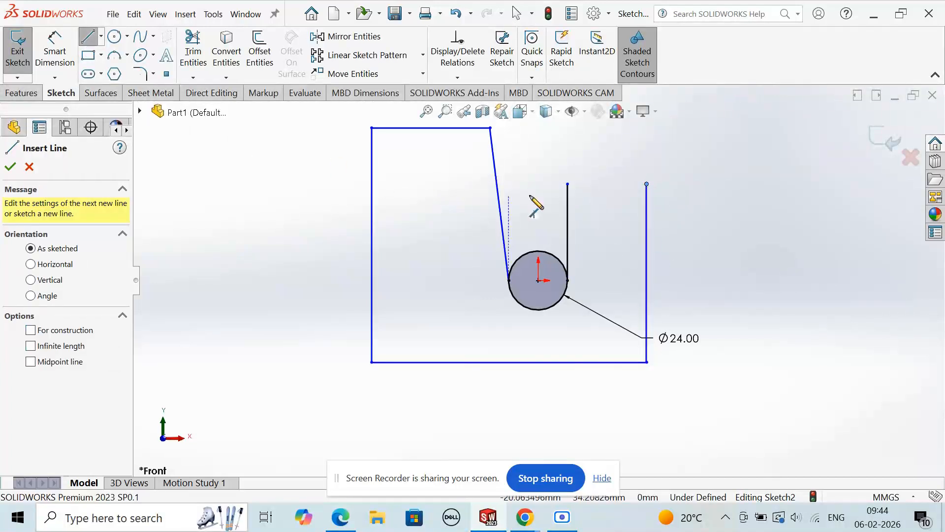
click(567, 184)
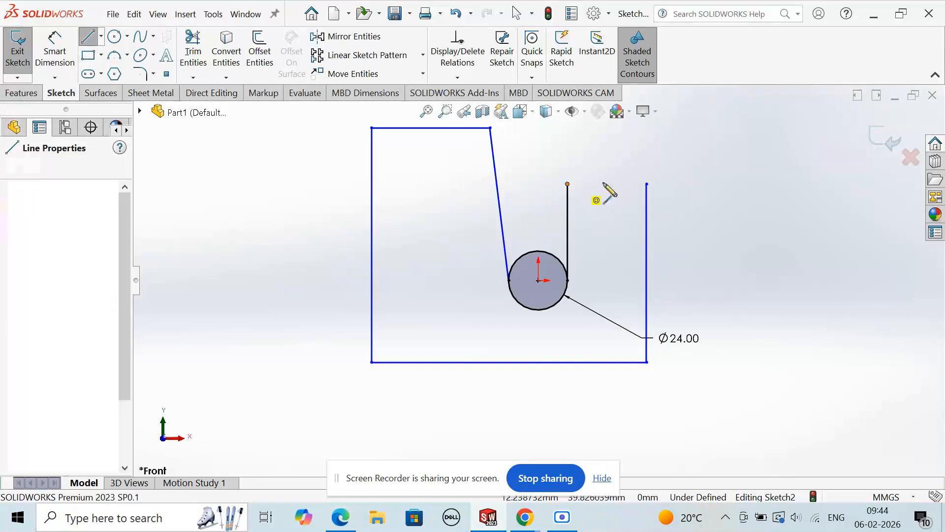
click(647, 184)
key(Delete)
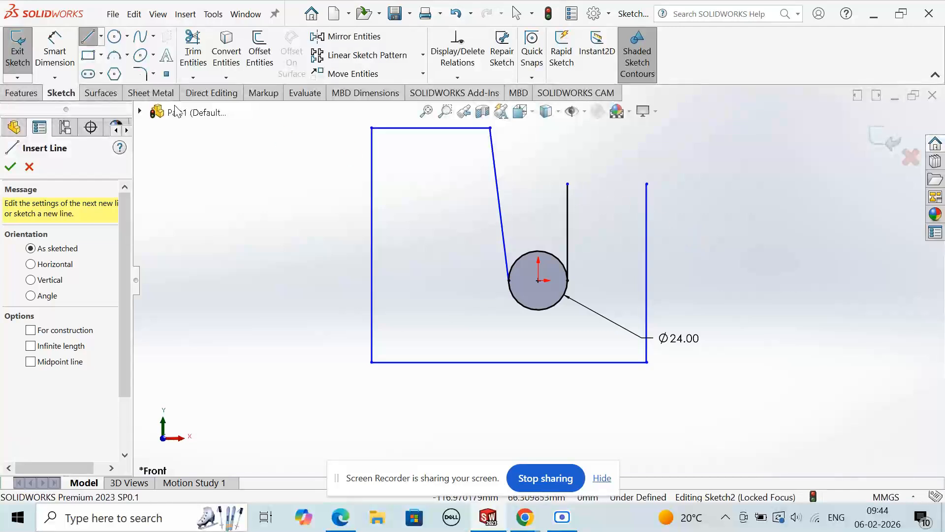
drag(567, 184, 646, 184)
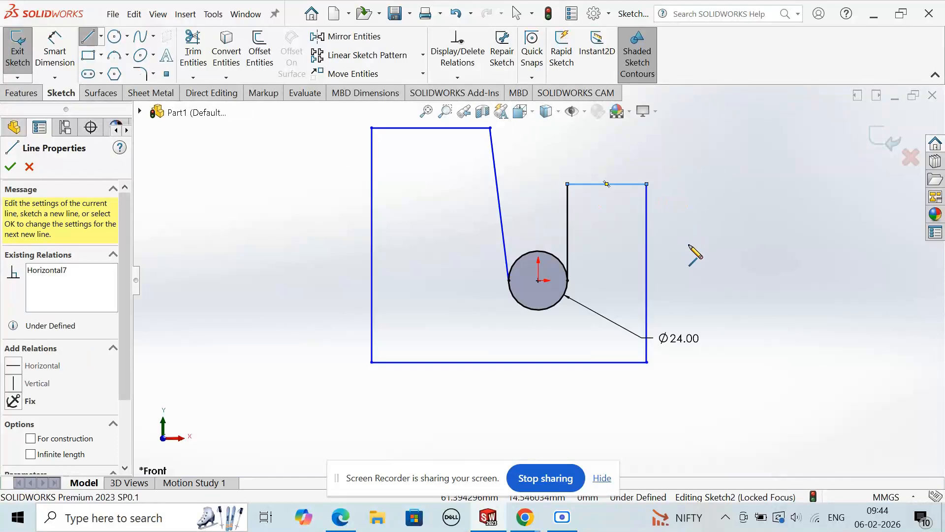
key(Escape)
key(Escape)
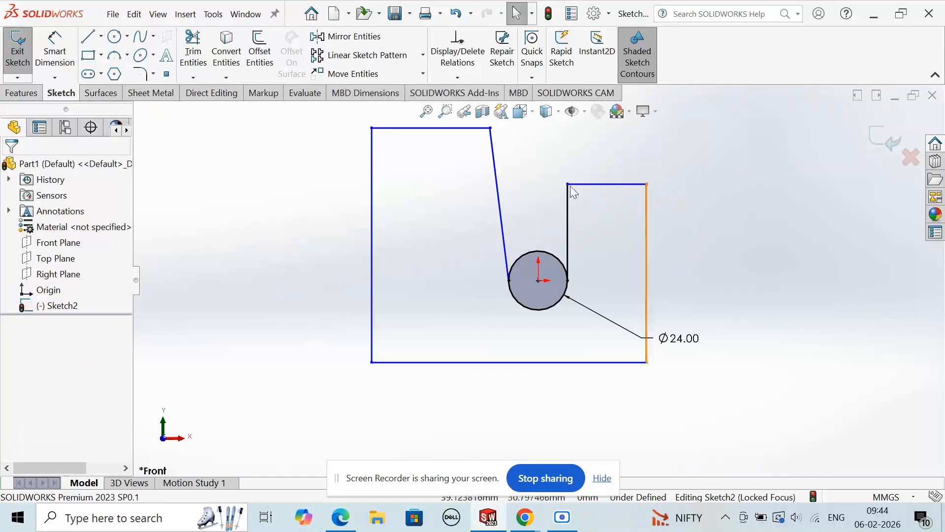
Dimension the right arm's top line and set its width to 32 mm
click(55, 54)
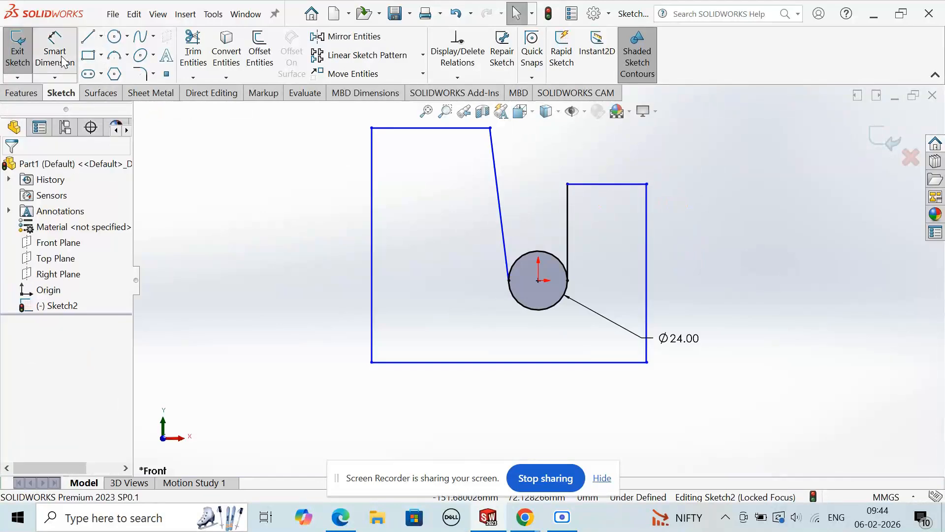
click(610, 185)
click(670, 157)
text(32)
key(Return)
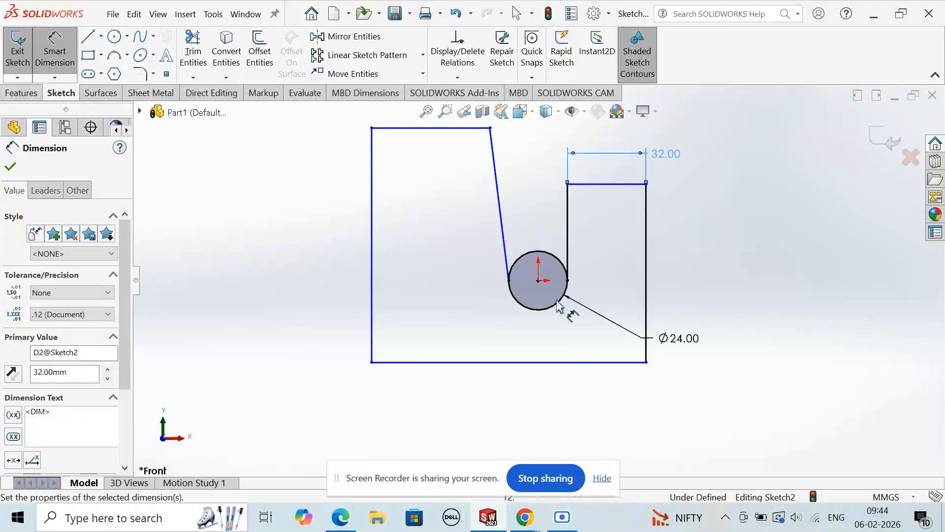
Apply a 32 mm sketch fillet to the outline's lower-right corner
click(143, 74)
click(637, 363)
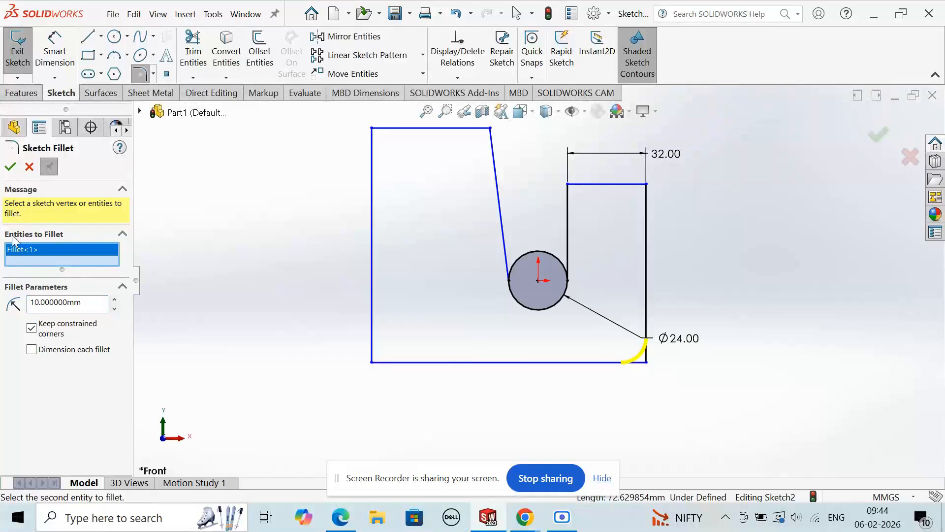
drag(89, 303, 16, 301)
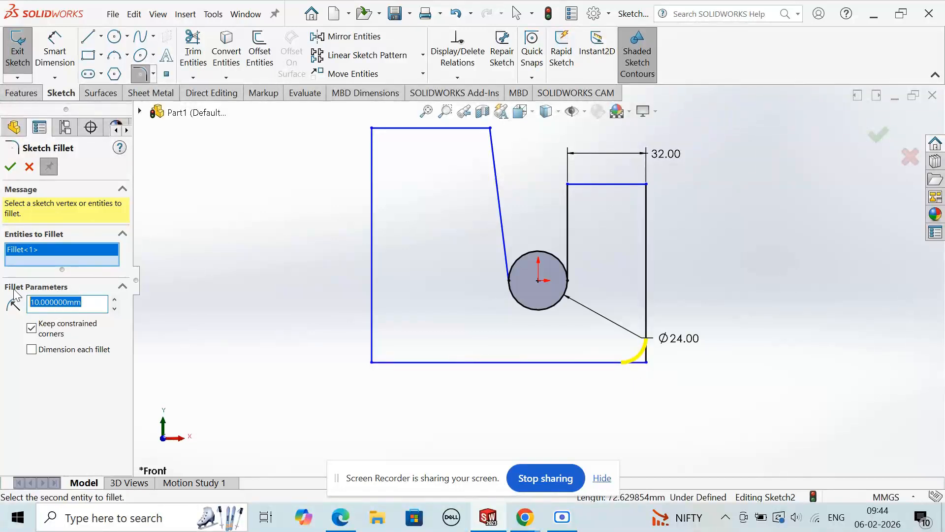
key(Return)
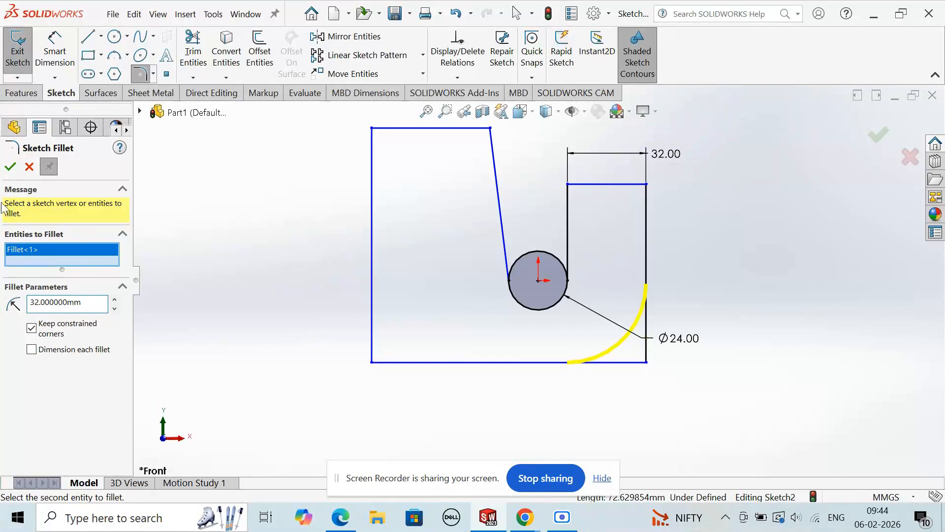
click(11, 167)
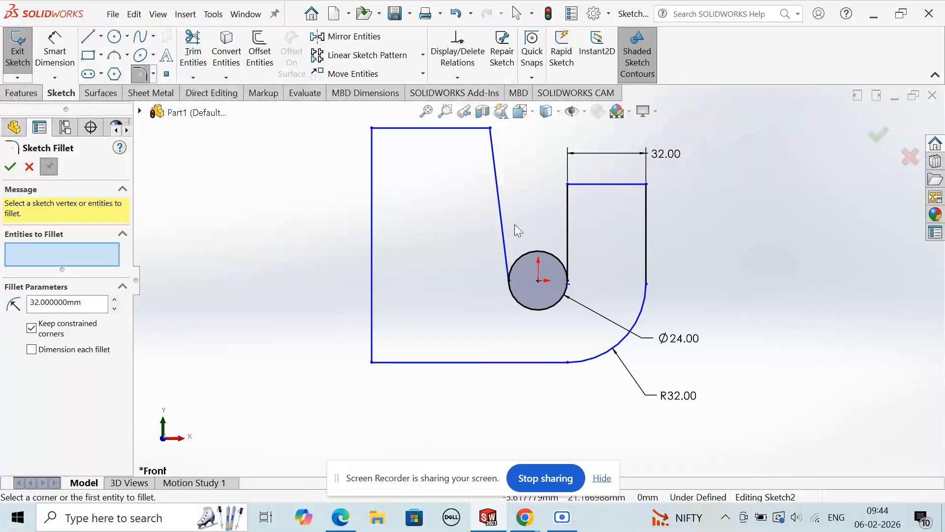
Leave the sketch fillet and make the slanted line on the circle's left side vertical
click(496, 172)
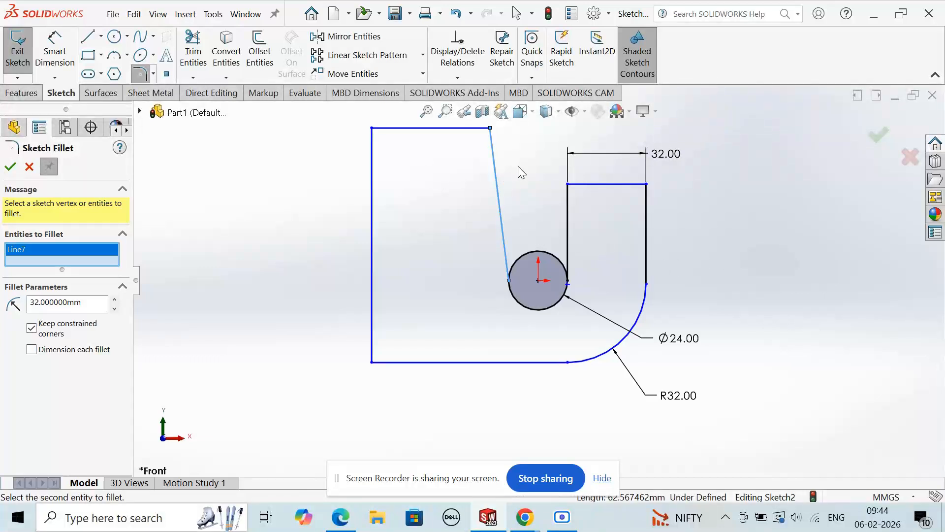
click(29, 167)
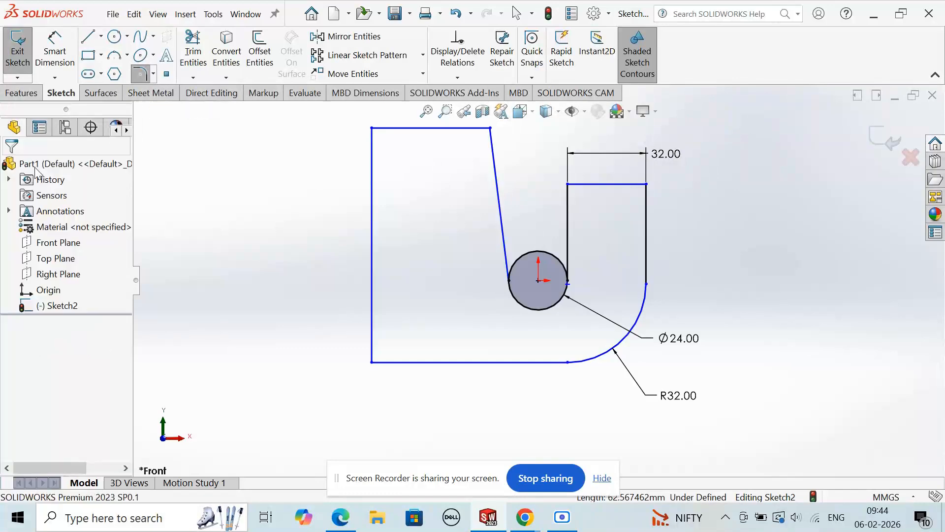
click(502, 209)
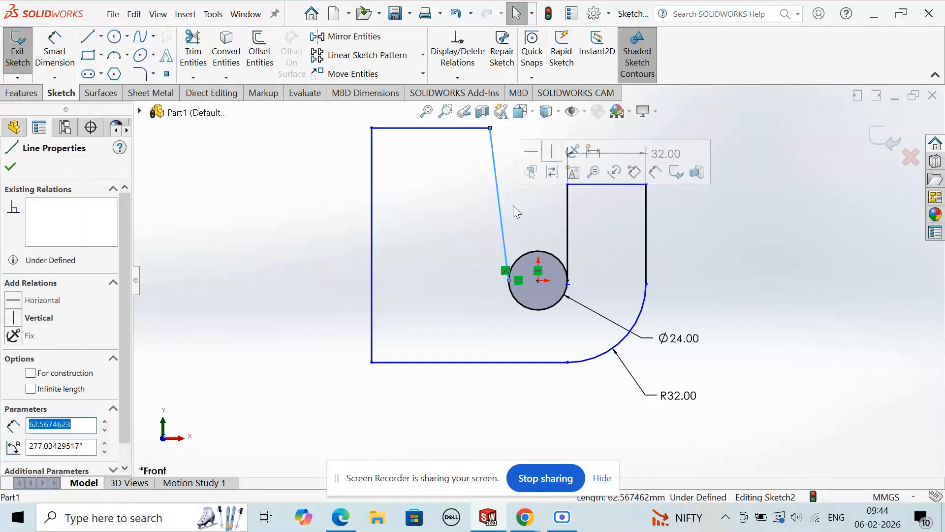
click(554, 156)
click(423, 221)
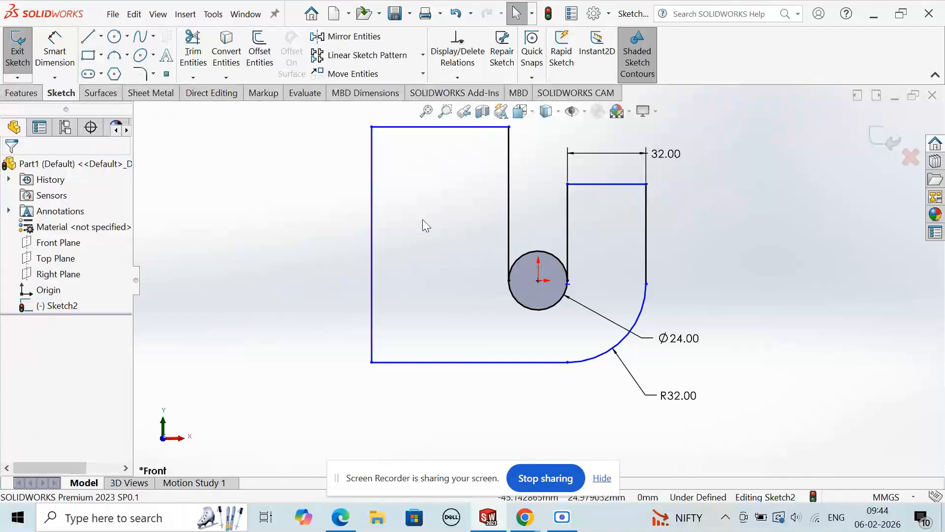
Dimension the left arm's width at its top edge and set it to 28 mm
click(55, 49)
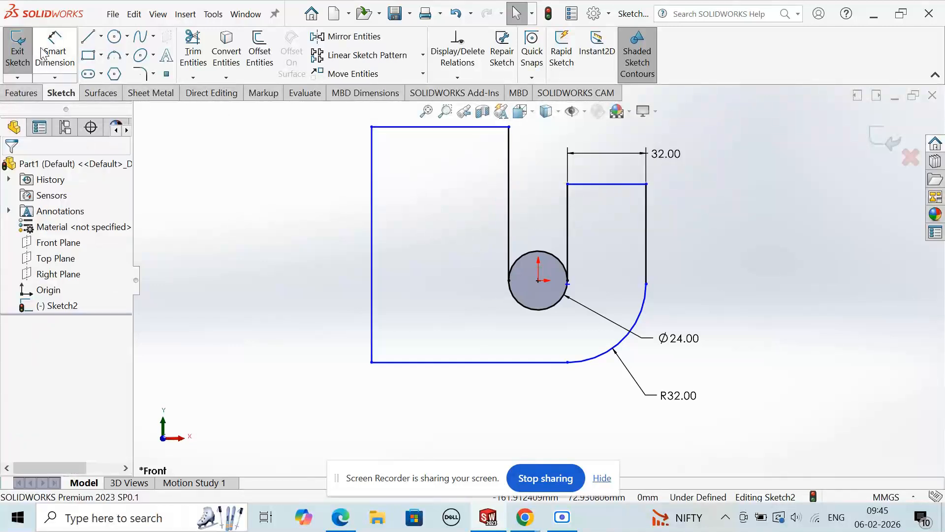
click(424, 127)
click(438, 210)
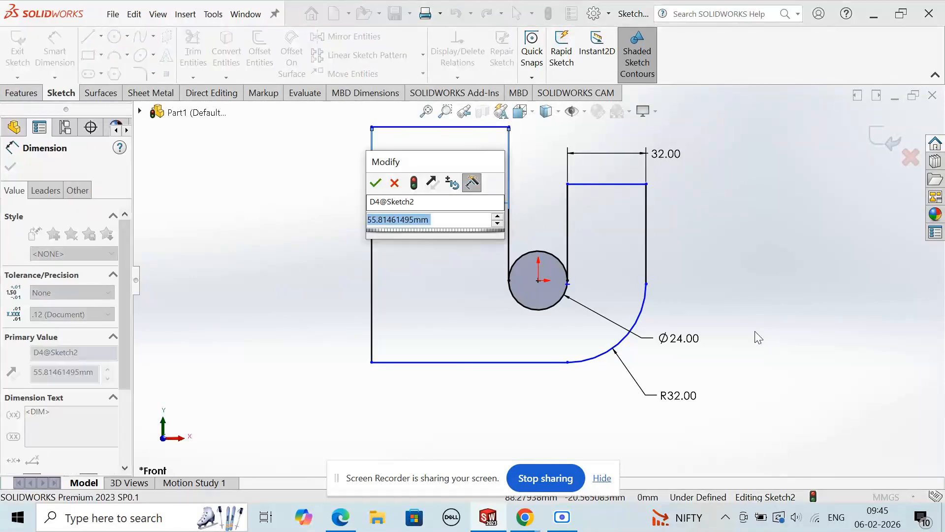
text(28)
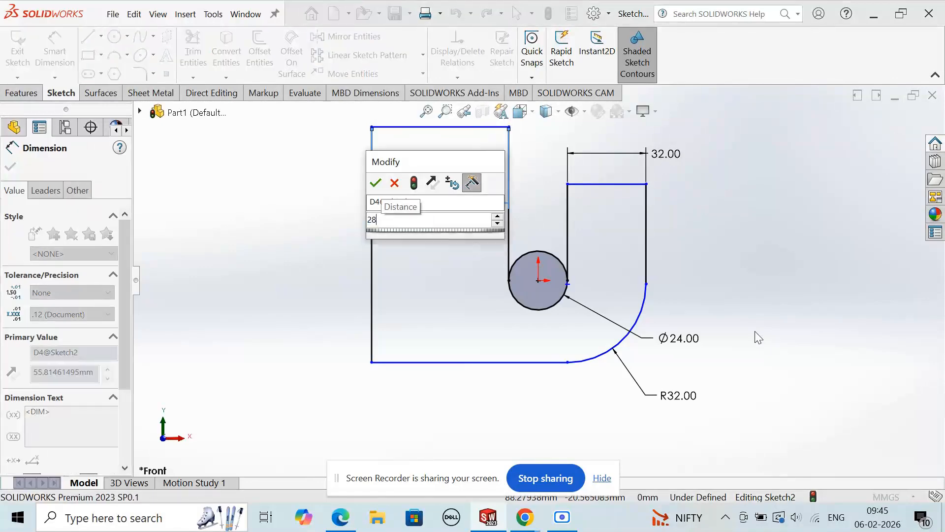
key(Return)
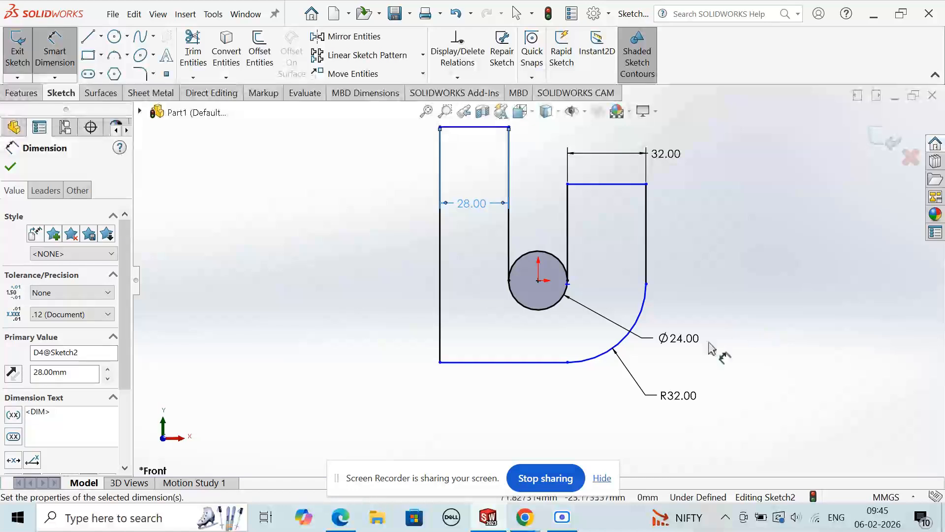
Dimension the left arm's outer vertical line and set its height to 72 mm
click(378, 247)
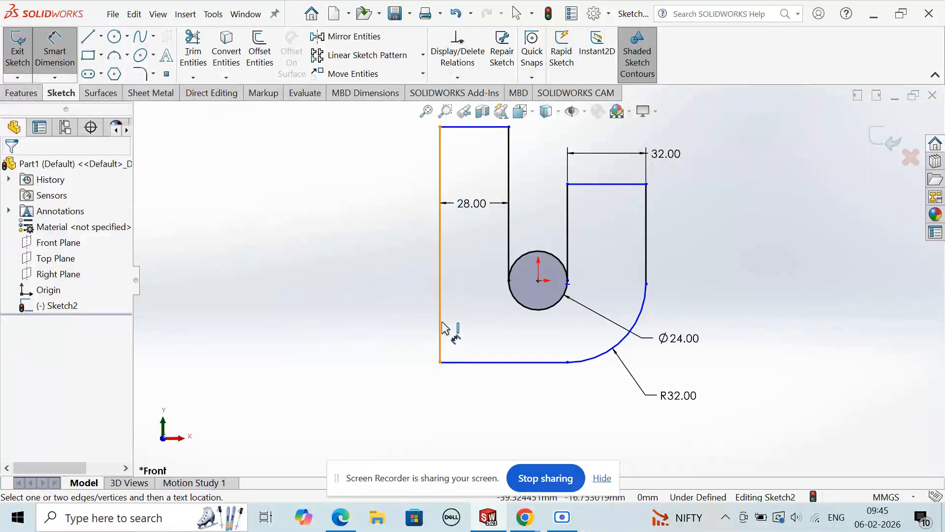
click(441, 323)
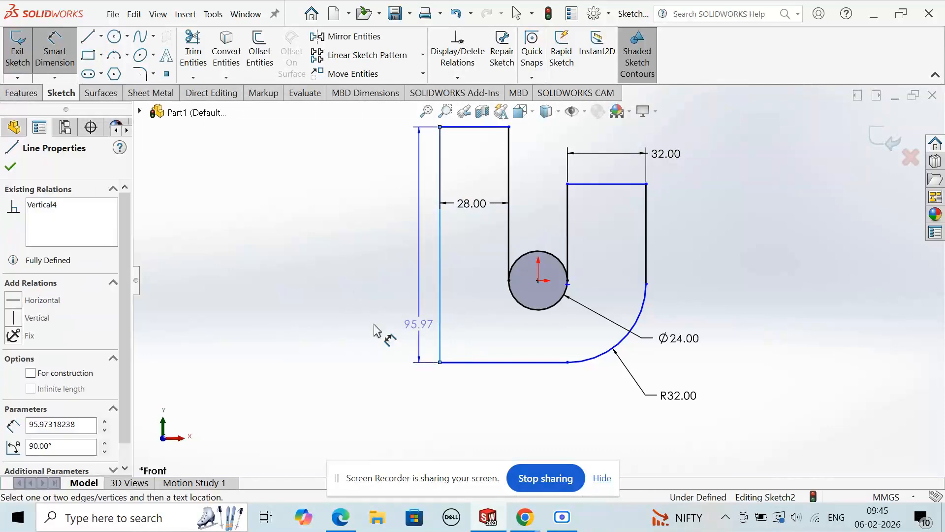
click(287, 281)
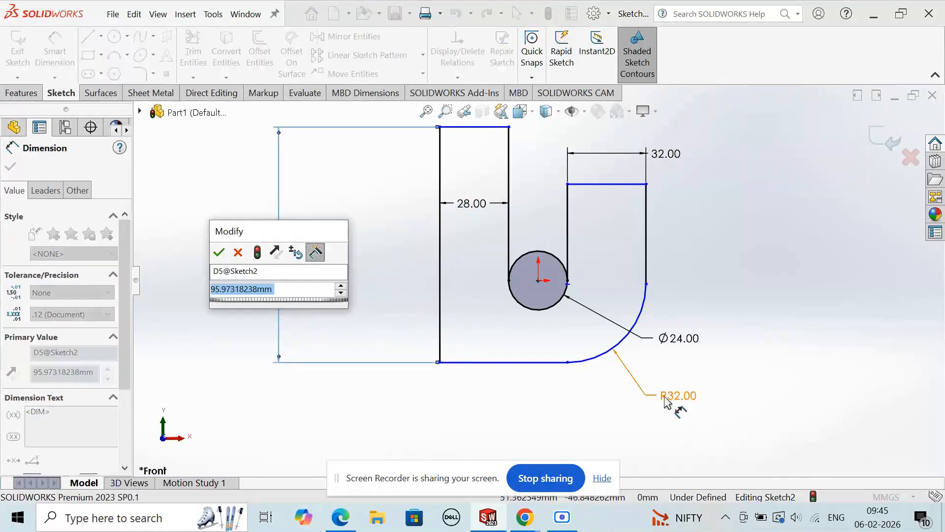
text(72)
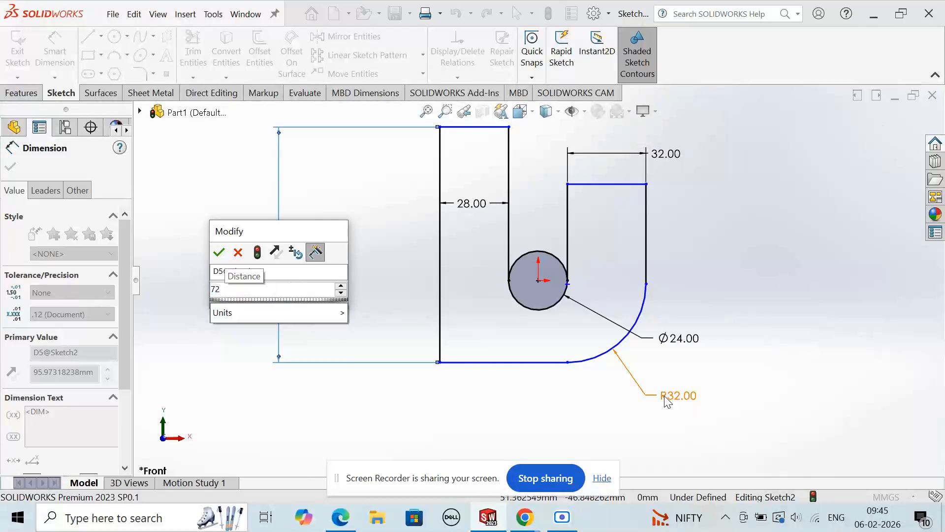
key(Return)
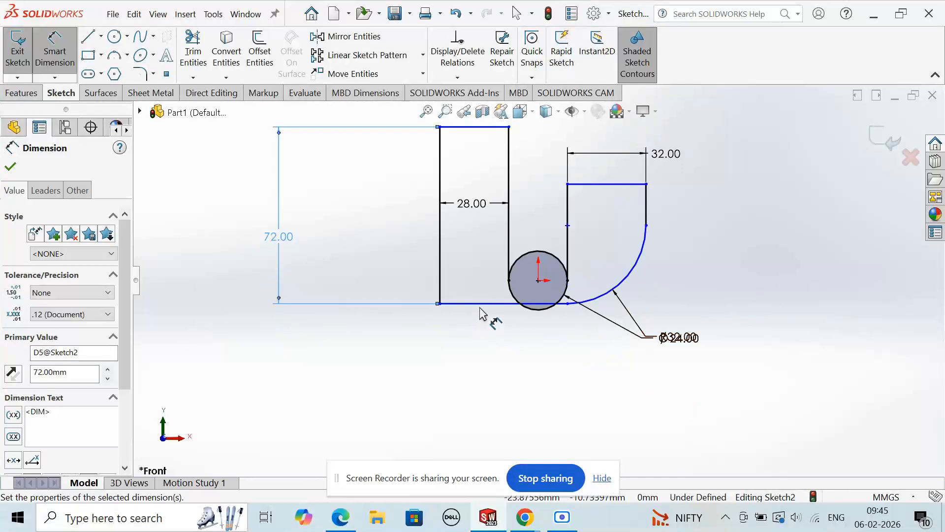
click(440, 274)
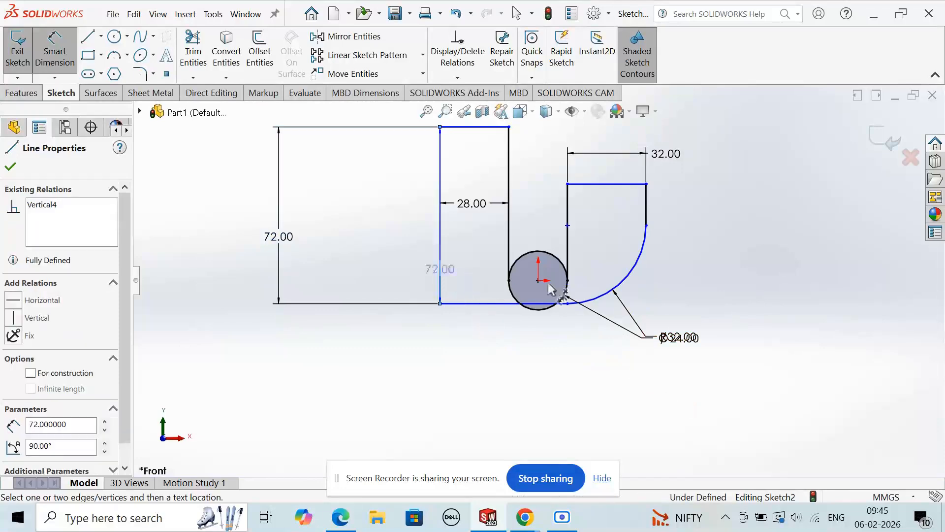
click(647, 217)
click(557, 386)
click(614, 211)
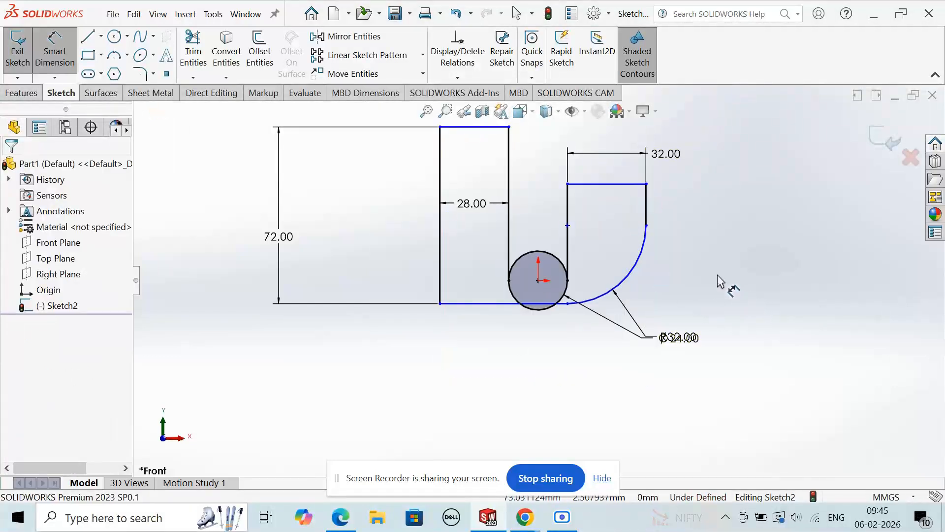
key(Escape)
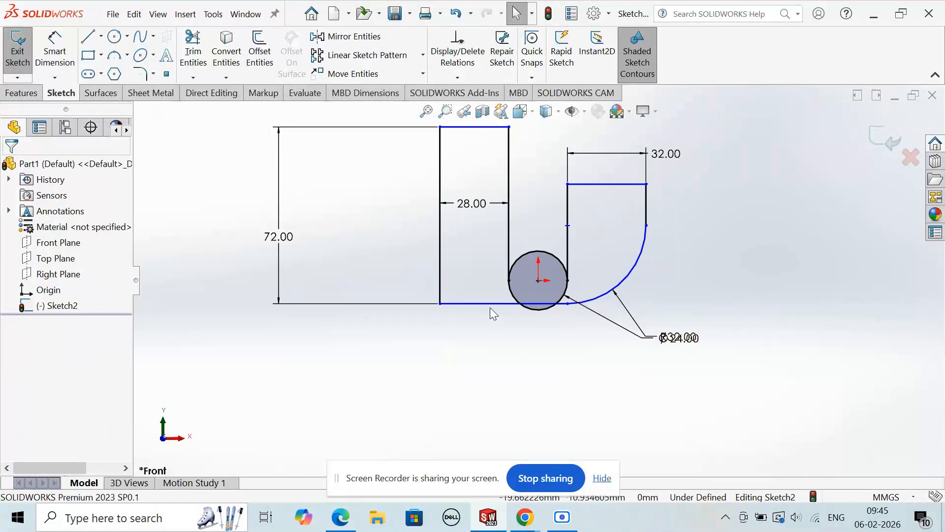
Pull the outline's bottom line down clear of the circle and set the right arm's outer vertical line to 32 mm
drag(490, 304, 504, 391)
click(710, 267)
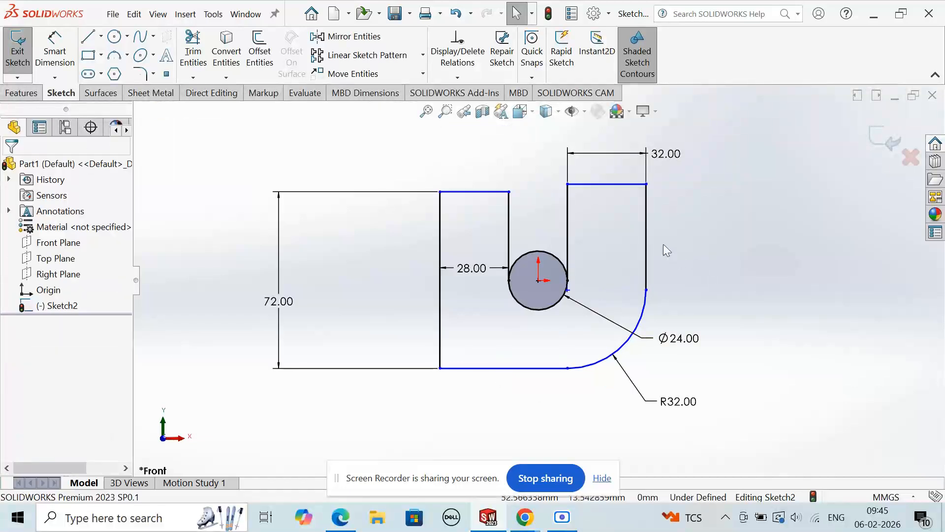
click(646, 224)
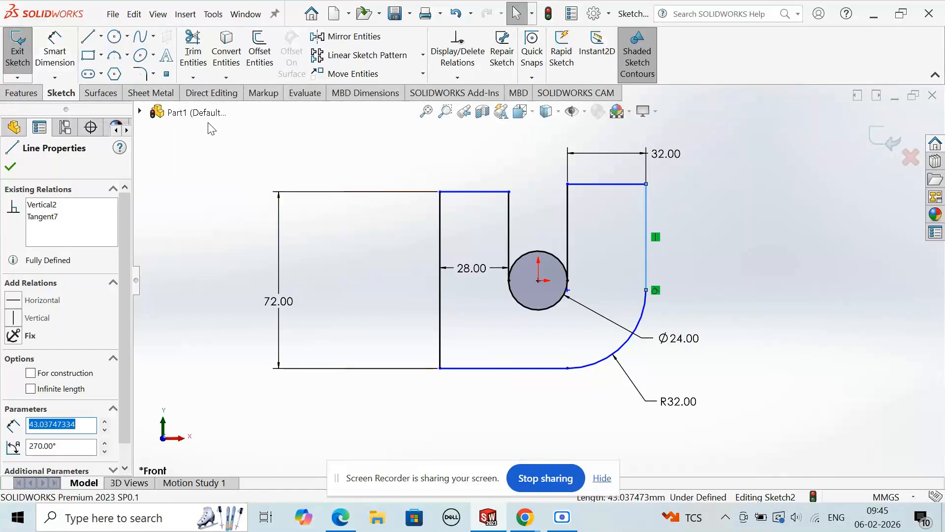
click(54, 51)
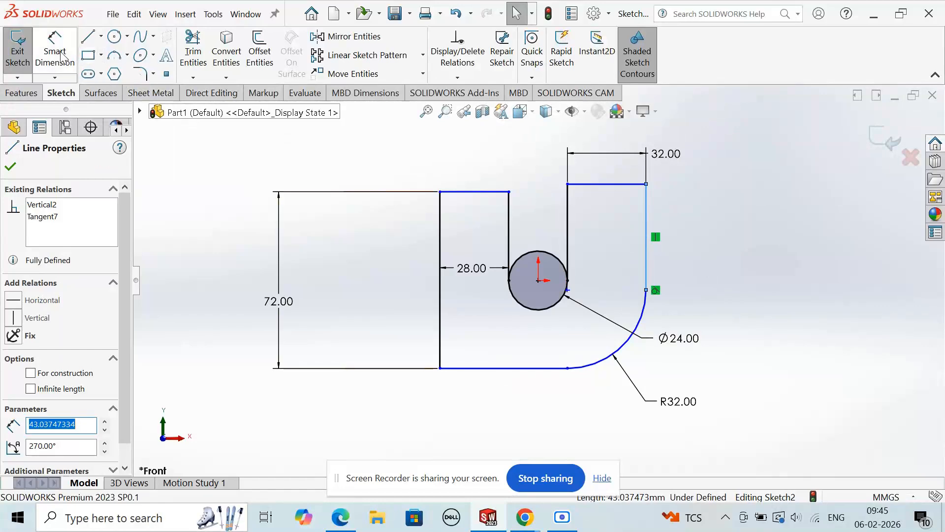
click(645, 251)
click(745, 246)
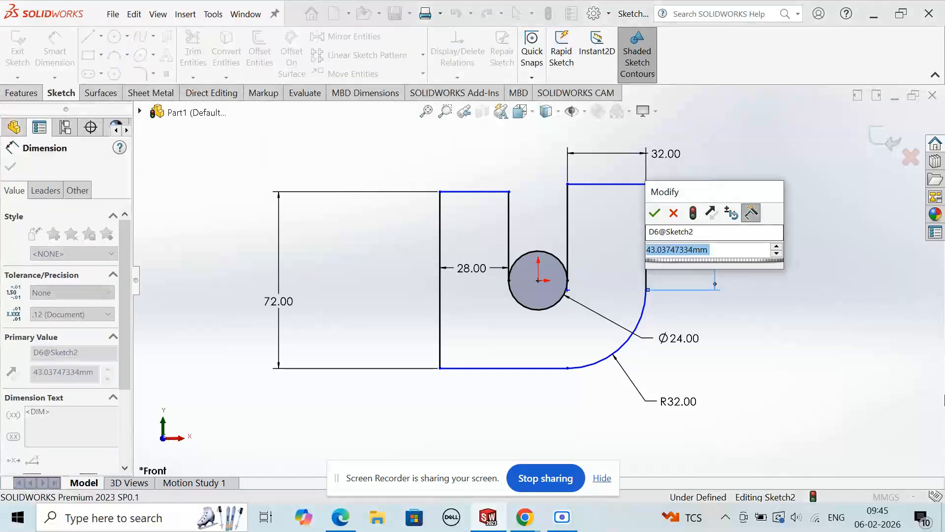
text(32)
key(Return)
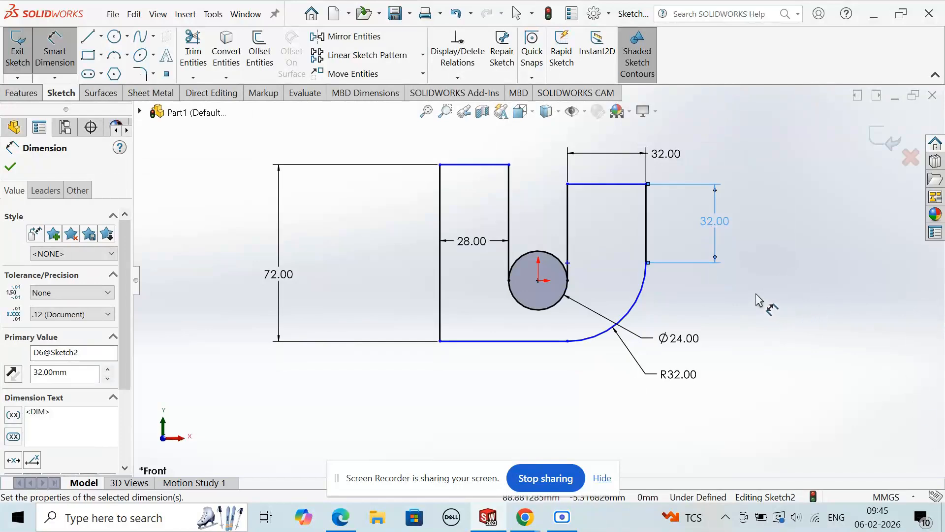
click(724, 293)
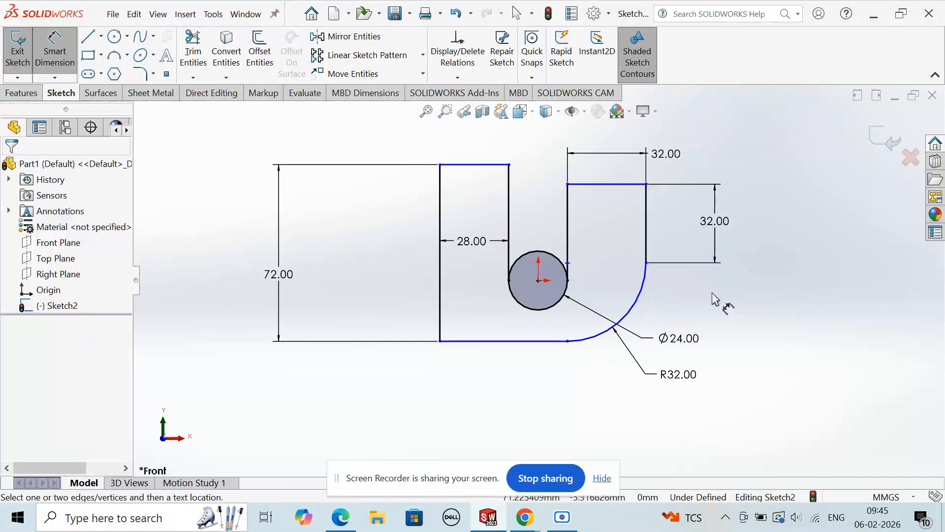
Trim away the upper half of the circle between the two arms using Power trim
click(193, 53)
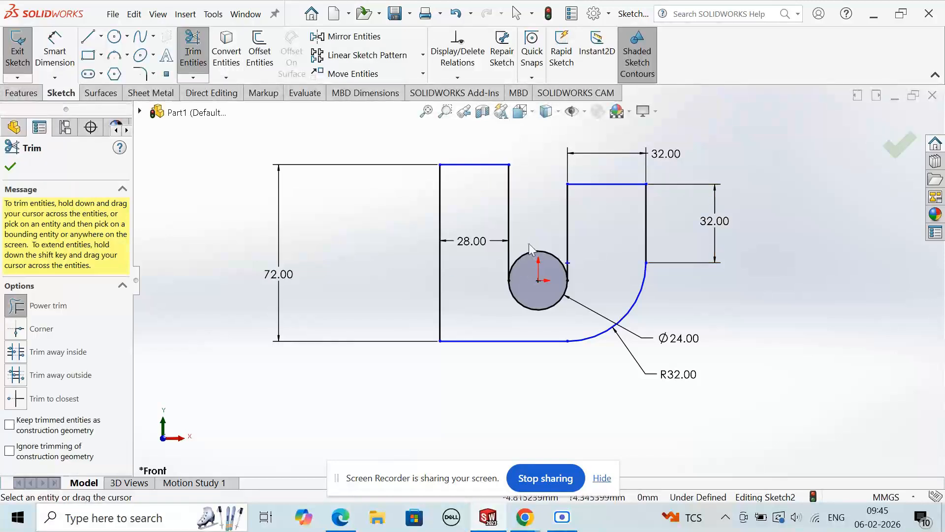
drag(532, 252, 524, 267)
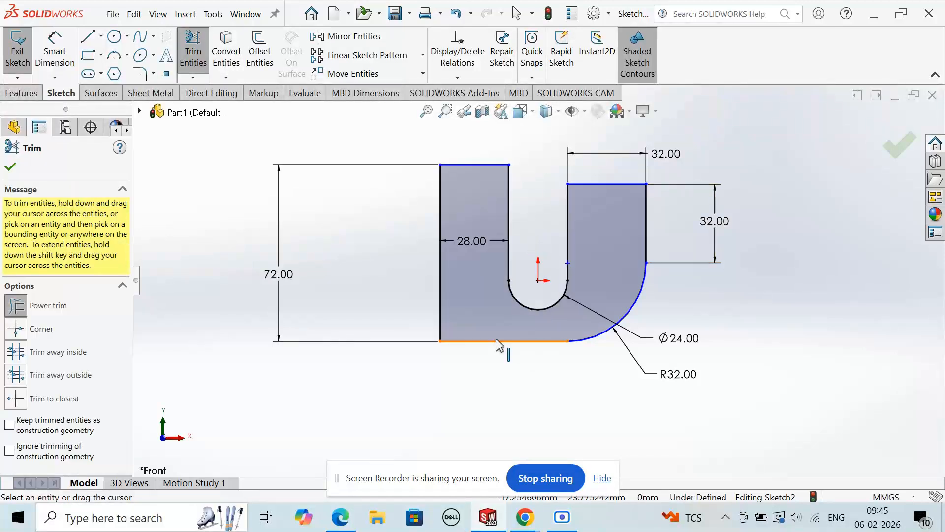
key(Escape)
Try to delete the fillet's center point on the right arm's inner line, and shift the point slightly downward
click(568, 263)
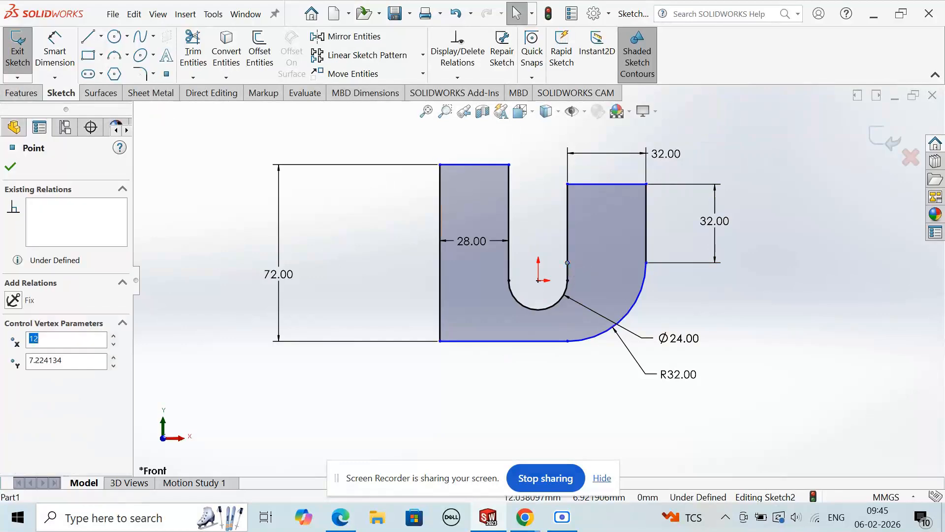
key(Delete)
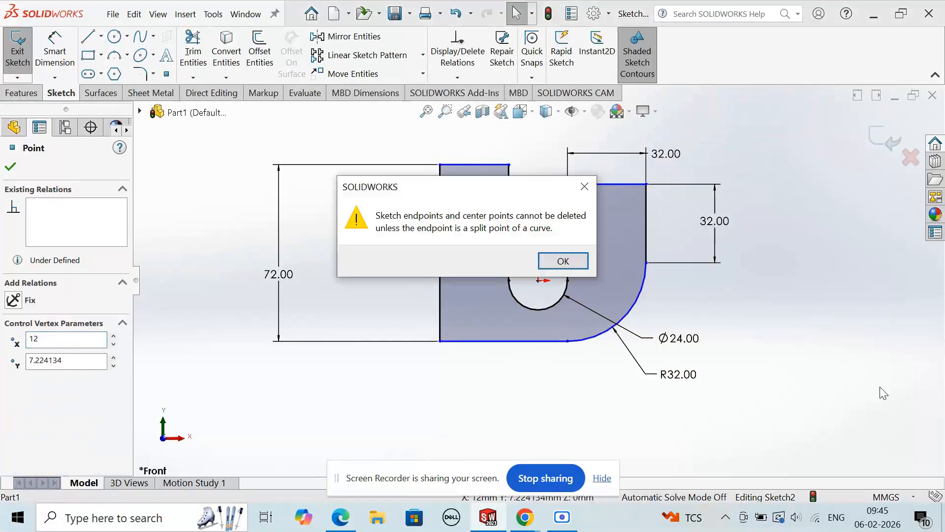
click(579, 266)
mouse_move(569, 268)
mouse_down()
mouse_move(582, 236)
mouse_move(581, 274)
mouse_up()
click(681, 310)
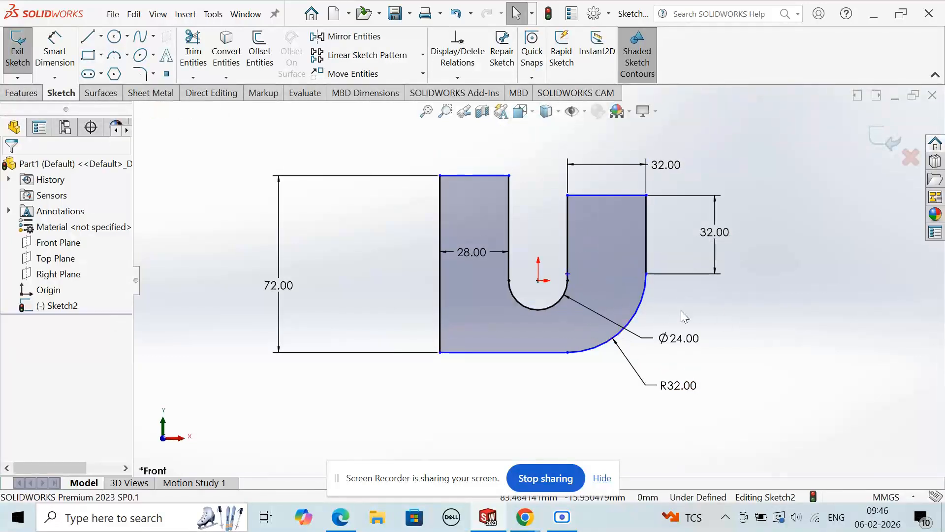
Add a Horizontal relation between the fillet's center point and the circle's center at the origin
click(567, 273)
ctrl+click(539, 281)
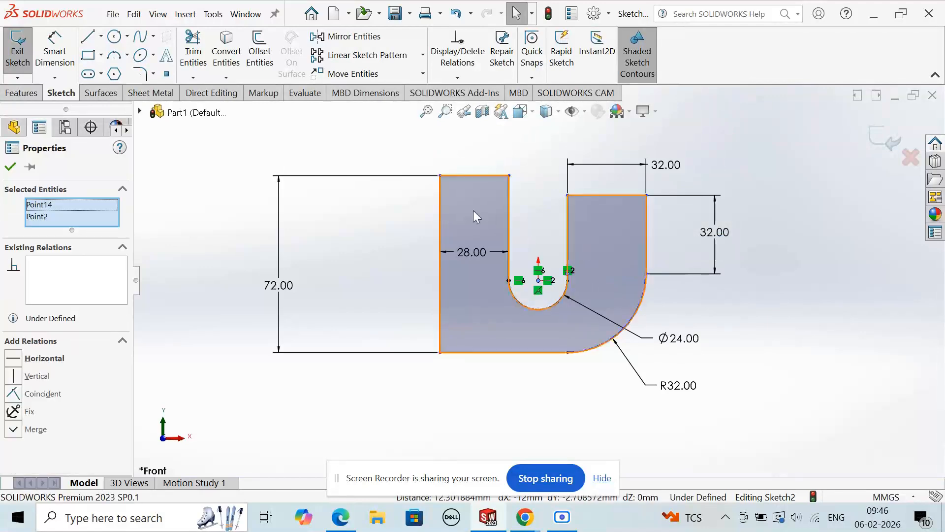
click(13, 358)
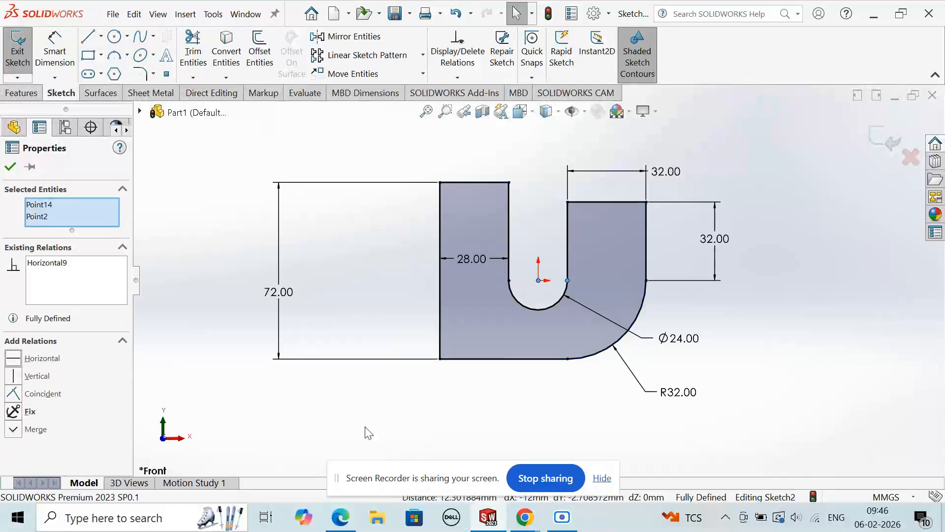
click(778, 306)
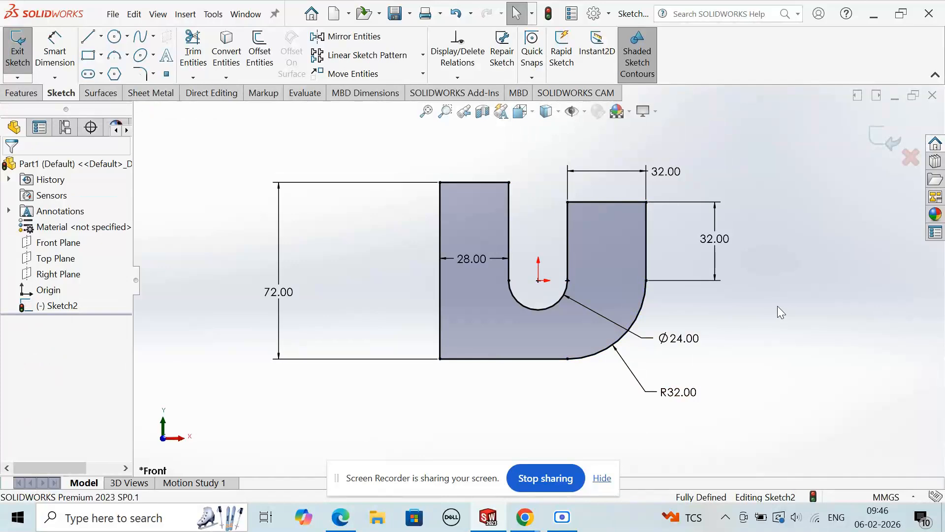
Exit the sketch and extrude the U profile as a Blind boss 80 mm deep in the reversed direction
click(880, 141)
click(24, 50)
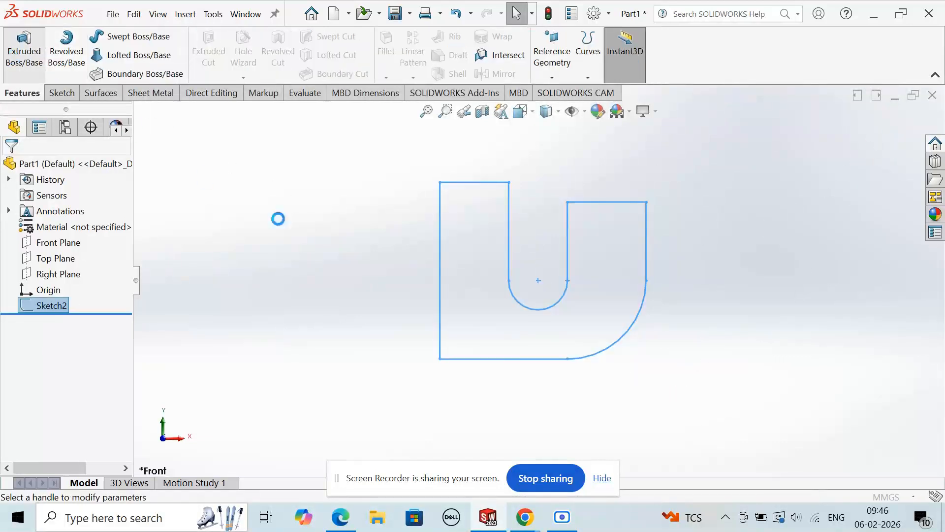
middle_drag(732, 299, 709, 311)
click(12, 242)
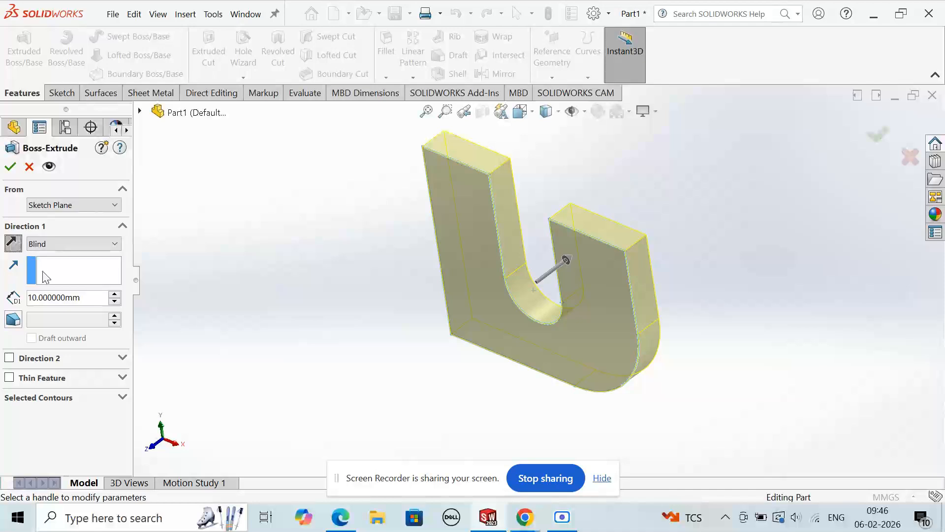
drag(80, 299, 7, 295)
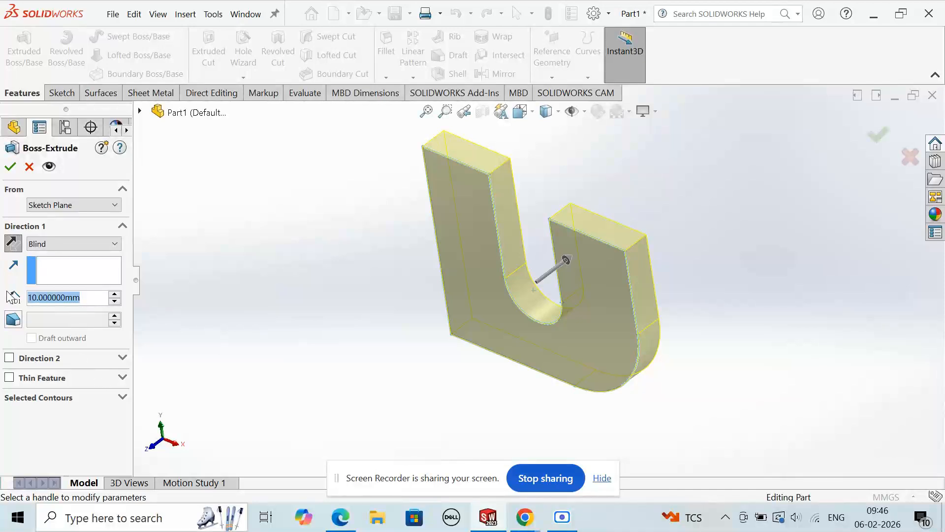
text(80)
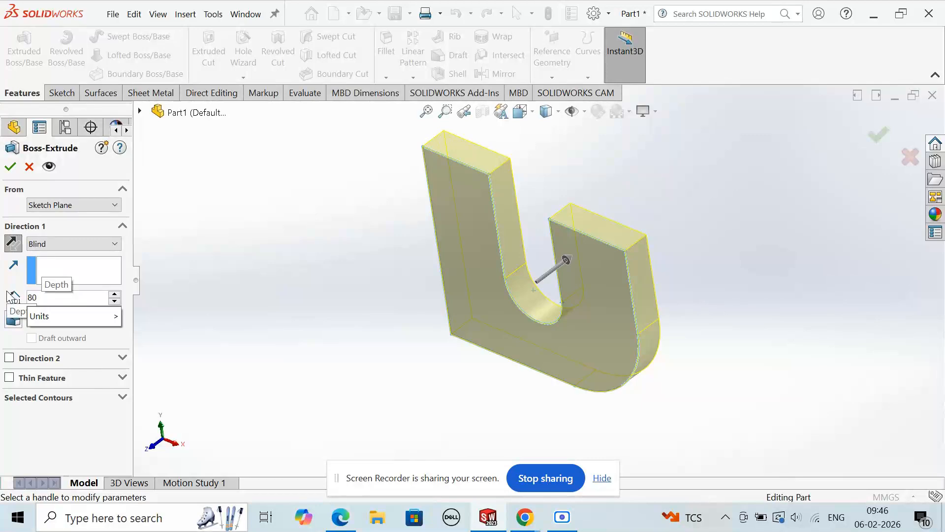
key(Return)
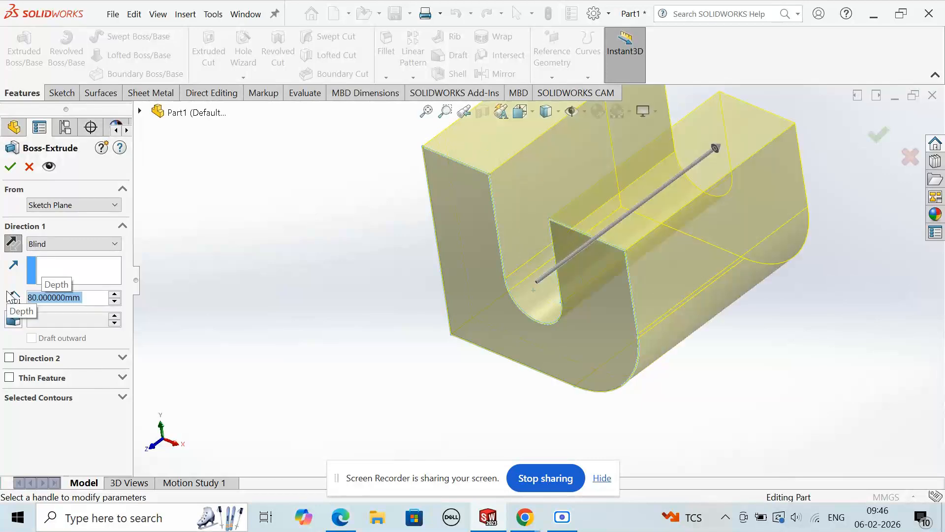
click(10, 166)
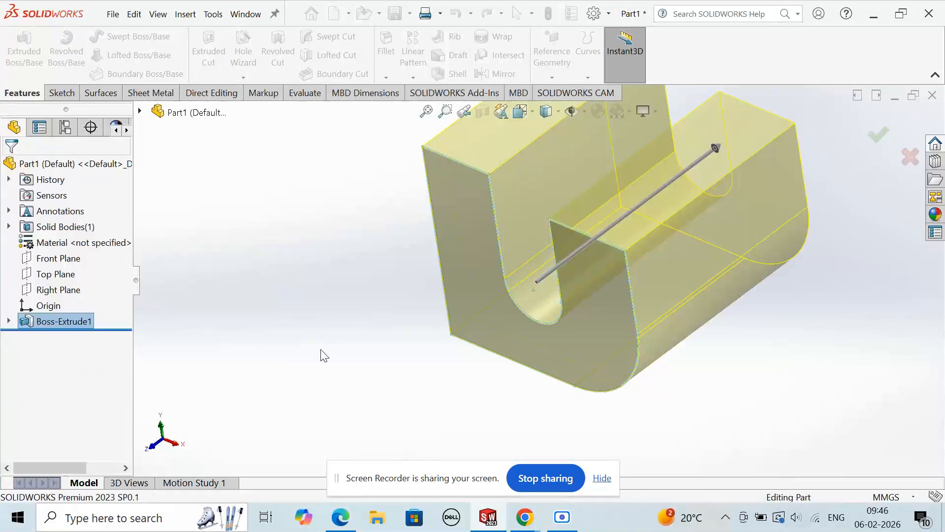
Start a sketch on the Right Plane and draw a corner rectangle from the right arm's upper front corner down past the fillet's tangent edge
middle_drag(552, 346, 660, 244)
scroll(409, 359, up, 4)
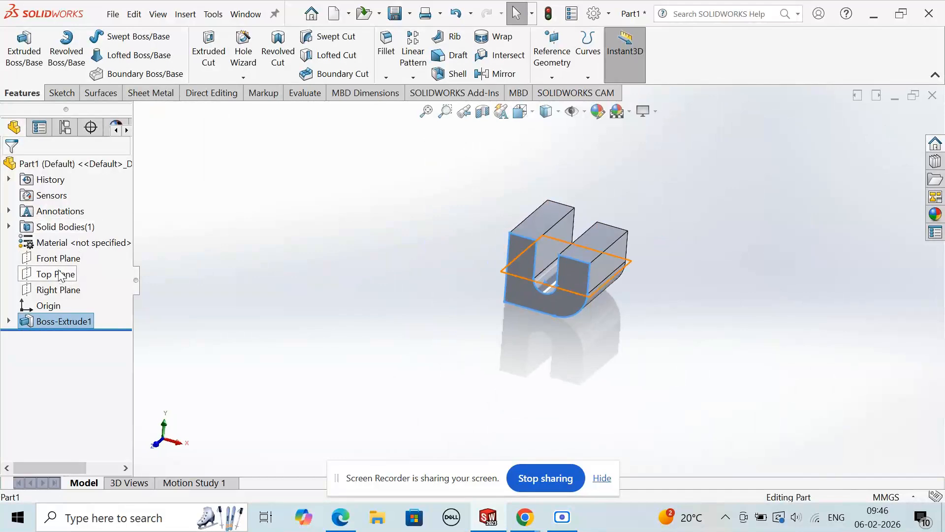
click(58, 289)
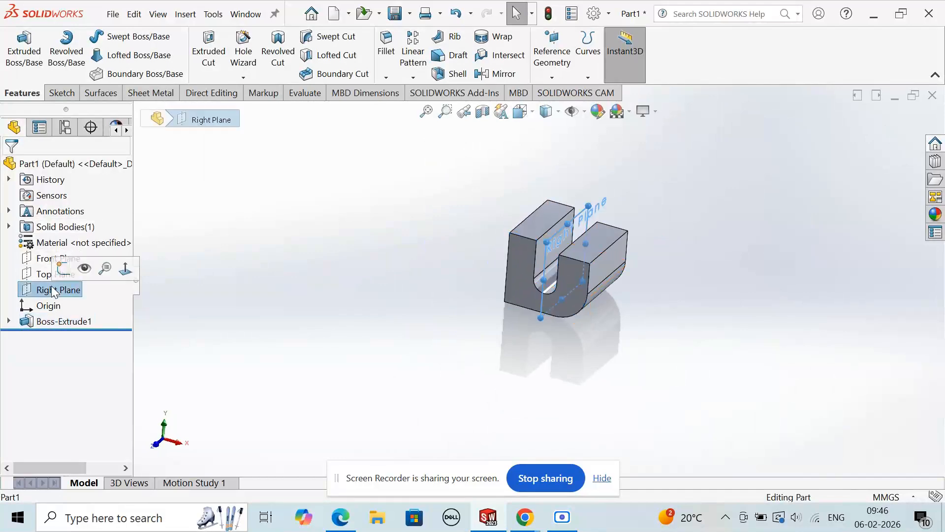
click(64, 265)
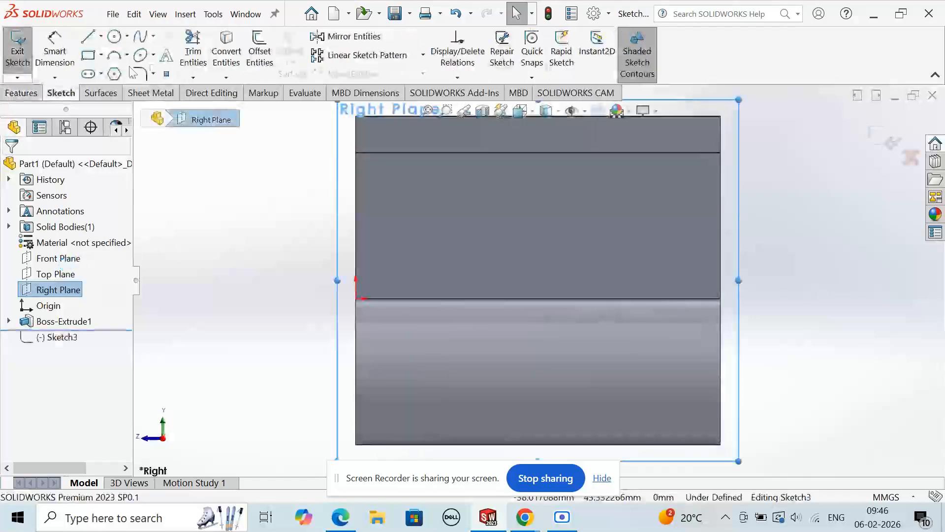
click(87, 55)
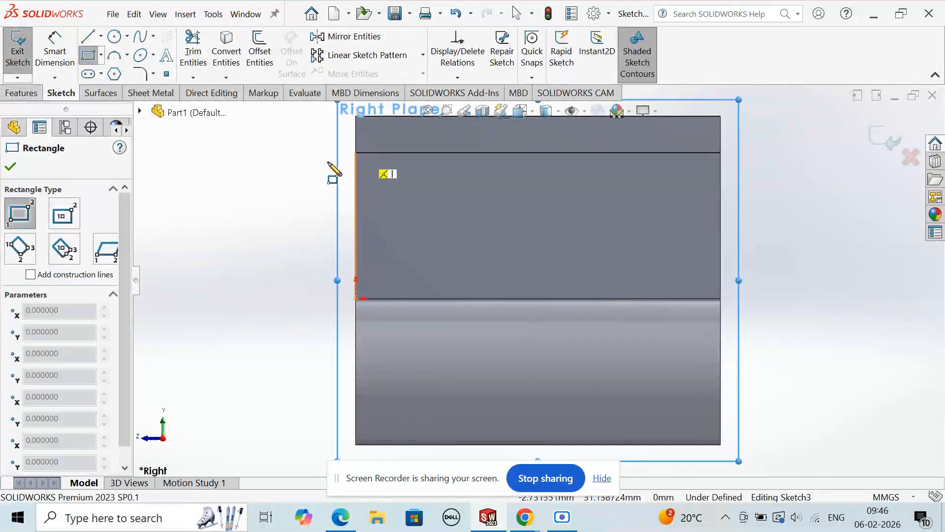
middle_drag(268, 190, 315, 200)
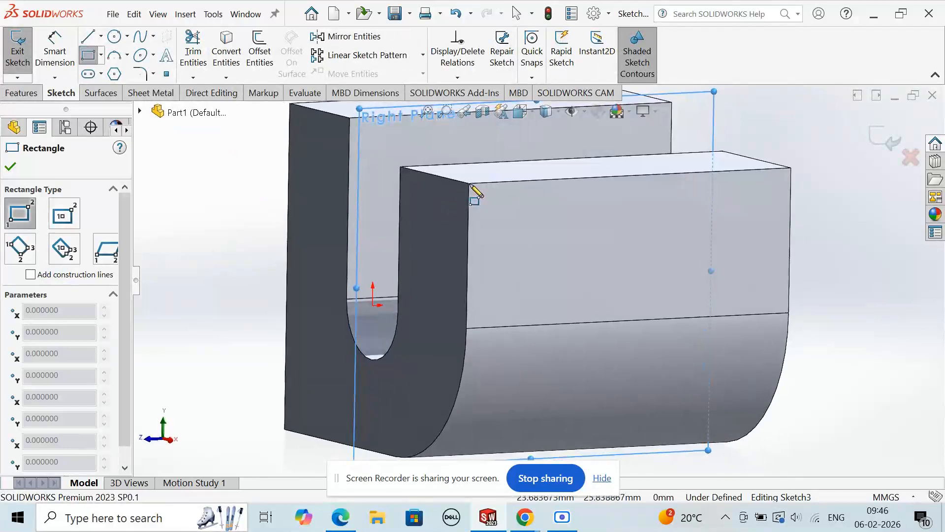
click(470, 184)
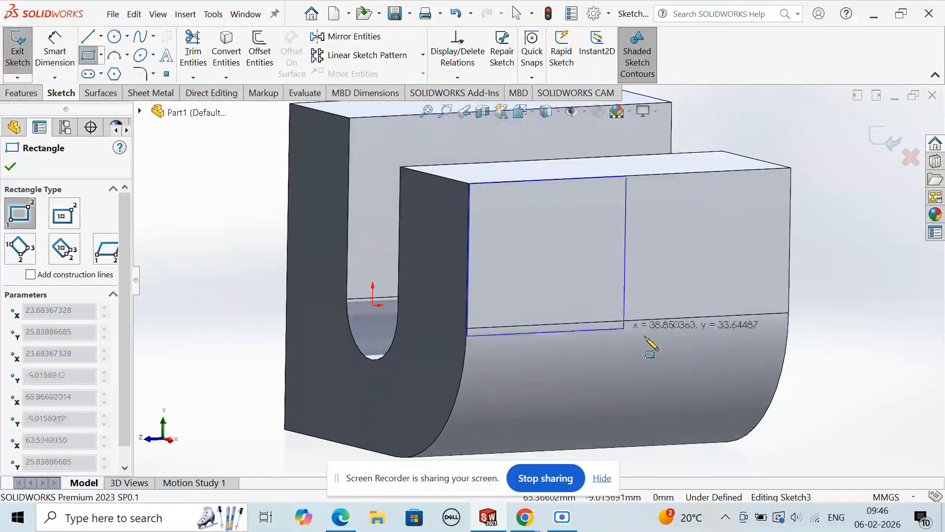
click(723, 380)
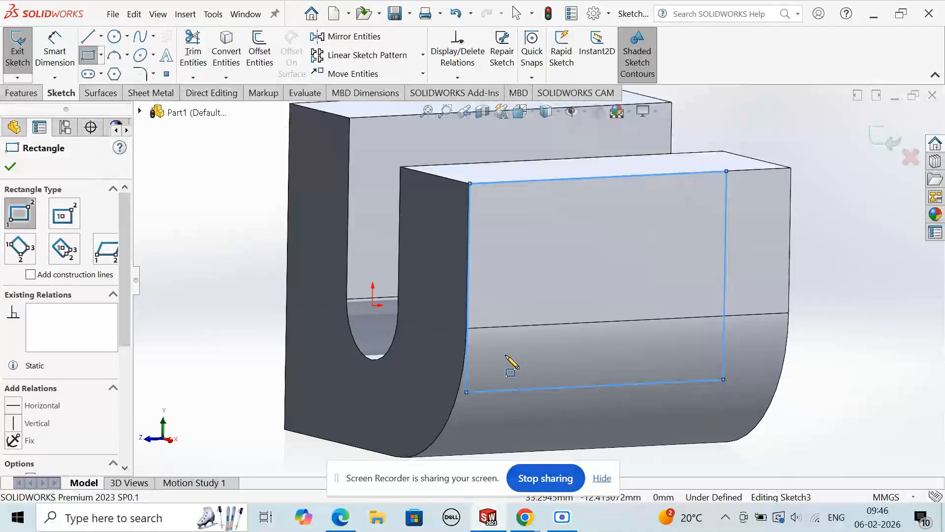
Check the reference drawing in Edge, return to SOLIDWORKS, and dimension the rectangle's upper horizontal line to 55 mm
key(Escape)
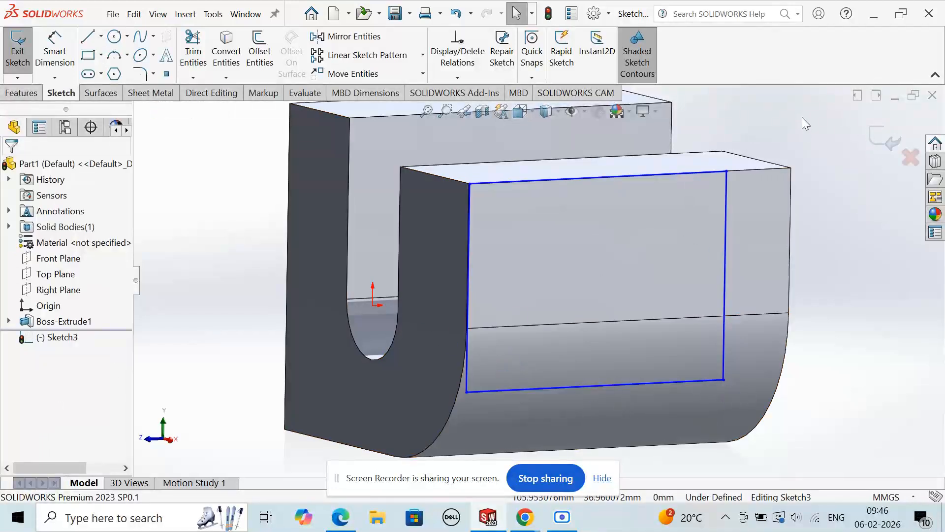
click(343, 520)
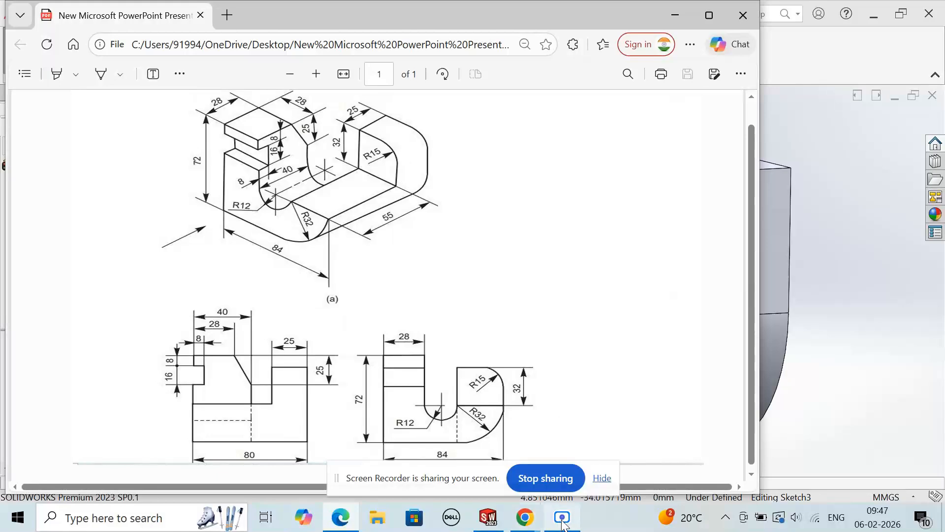
click(484, 526)
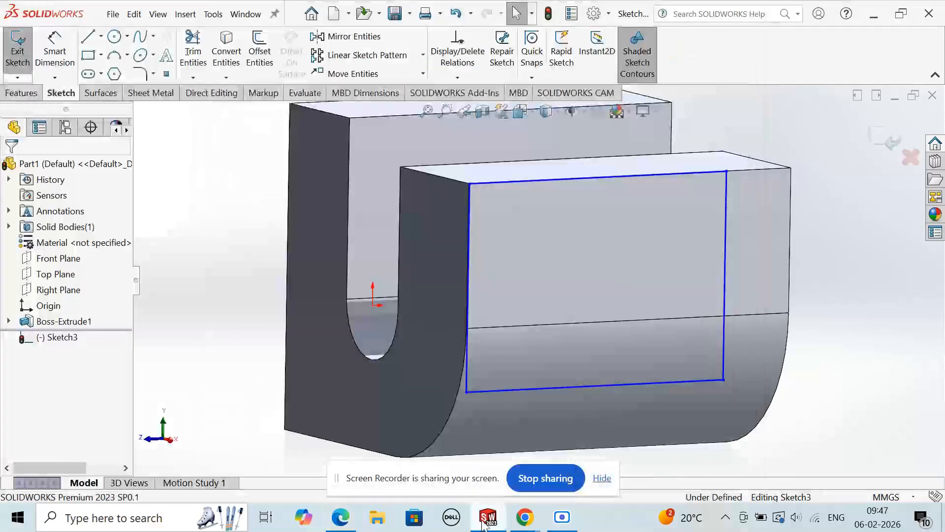
click(605, 176)
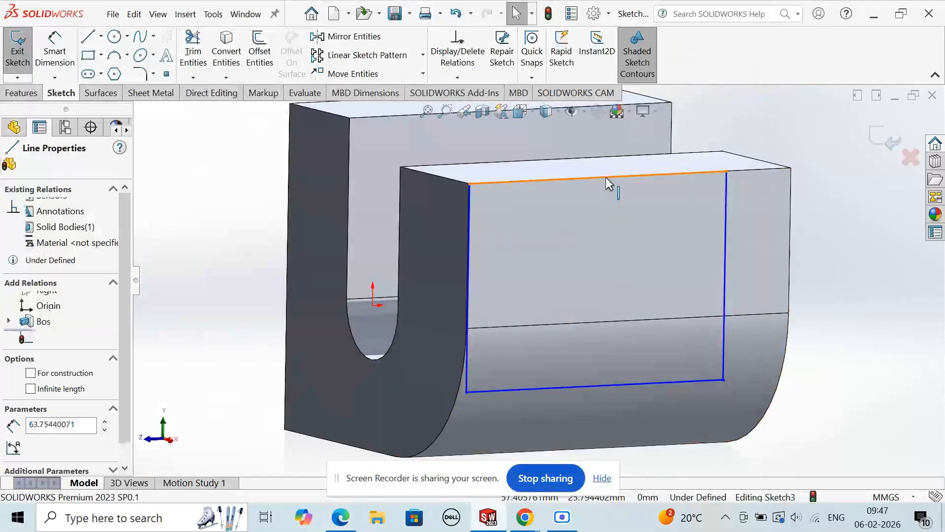
click(63, 53)
click(559, 178)
click(512, 148)
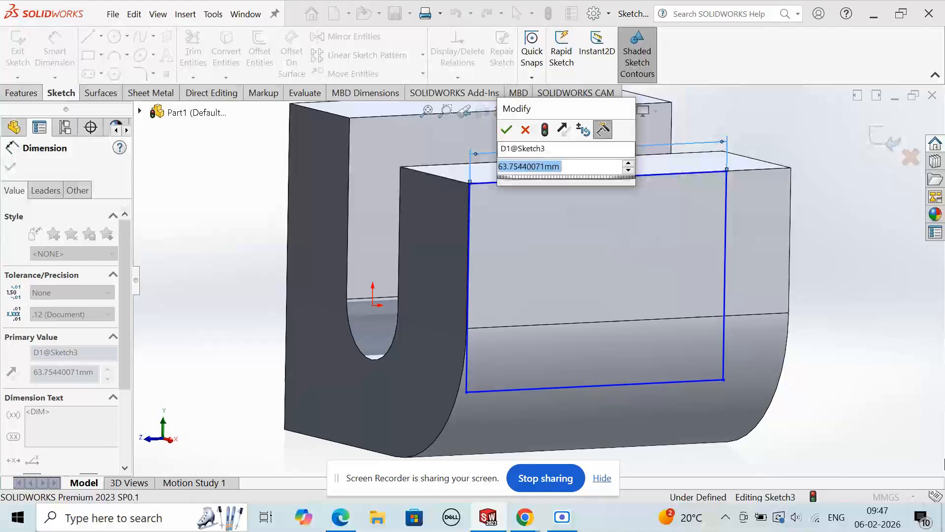
text(55)
key(Return)
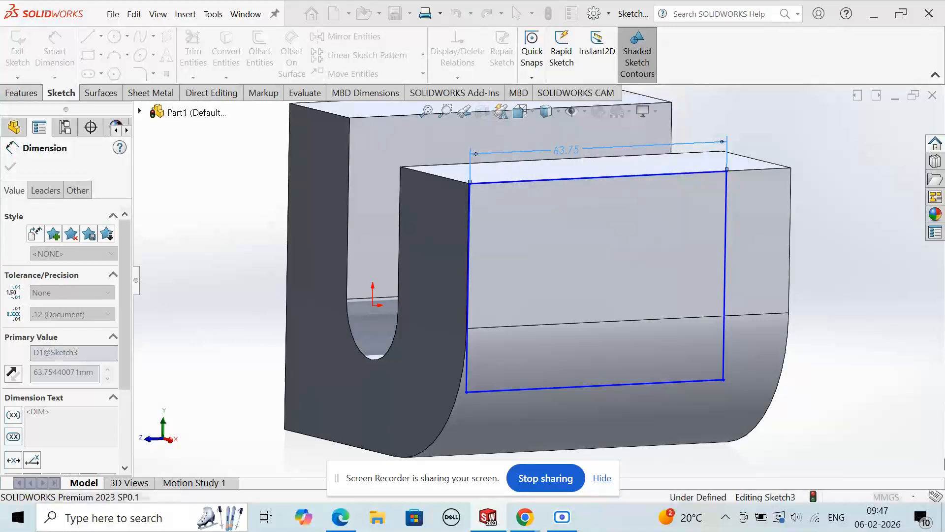
Dimension the rectangle's front vertical line to 32 mm
click(469, 261)
click(244, 273)
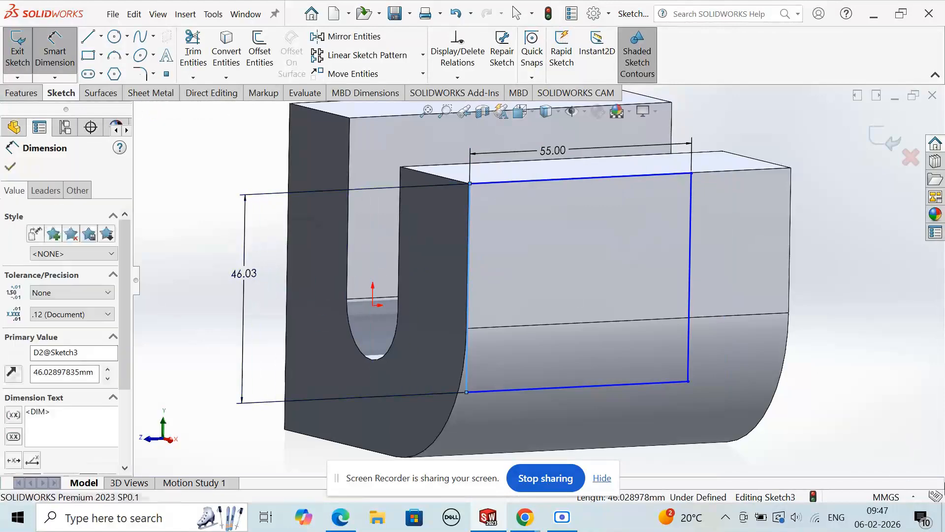
text(32)
key(Return)
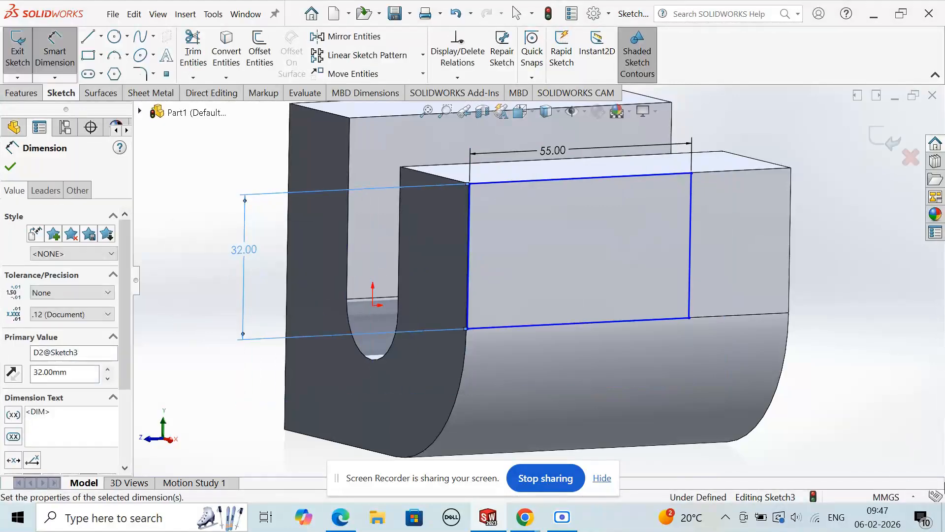
key(Escape)
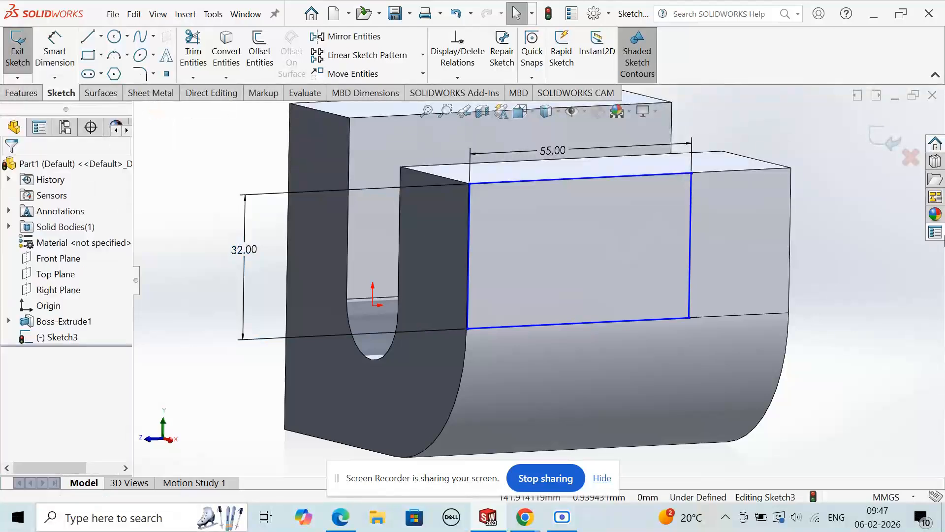
Shift the rectangle slightly downward and make its upper line Collinear with the right arm's upper outer edge
click(660, 176)
drag(661, 176, 662, 212)
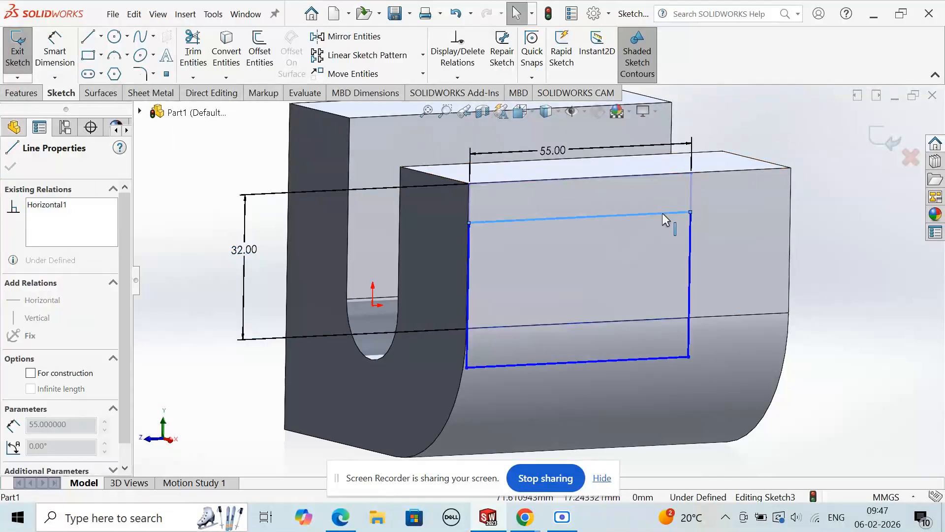
ctrl+click(648, 175)
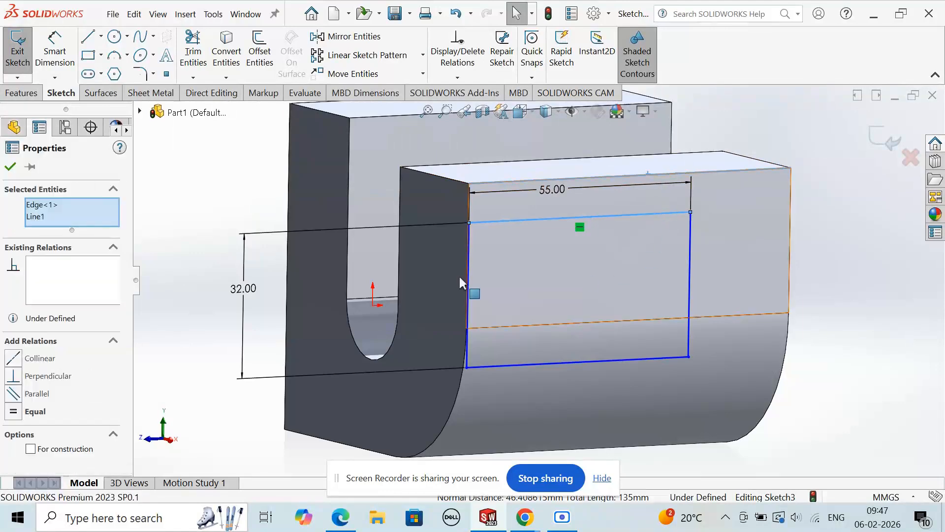
click(16, 363)
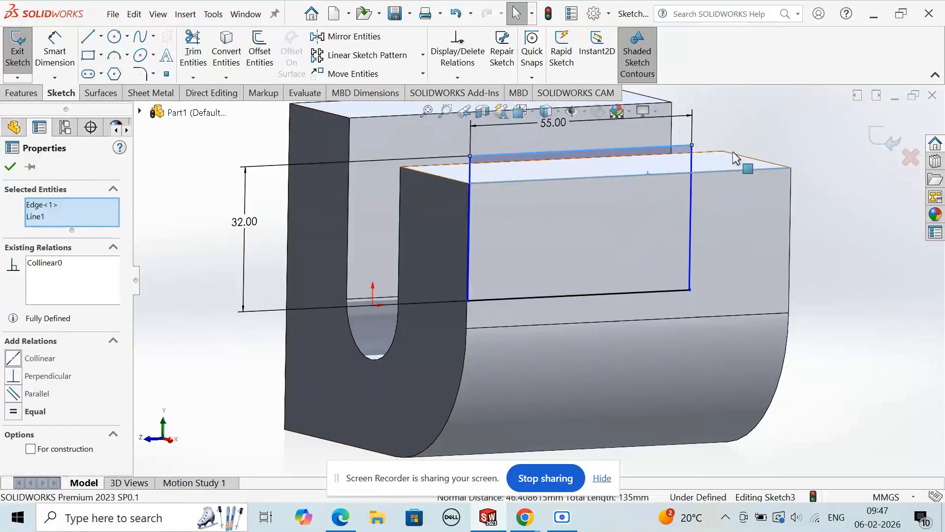
Add a Collinear relation between the rectangle's front vertical line and the right arm's front outer vertical edge
mouse_move(766, 119)
middle_down()
mouse_move(790, 137)
mouse_move(742, 116)
mouse_move(764, 128)
mouse_move(766, 149)
mouse_move(776, 144)
middle_up()
click(793, 126)
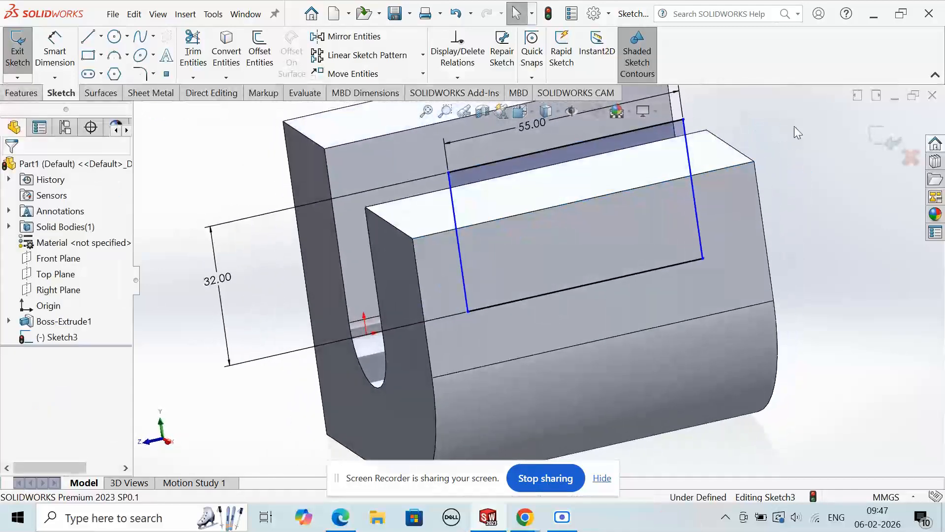
click(450, 181)
ctrl+click(417, 270)
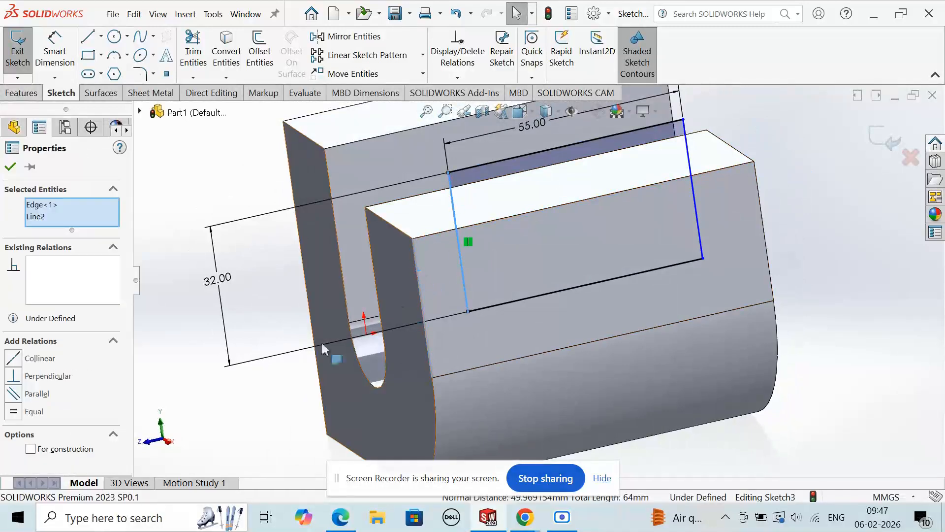
click(10, 360)
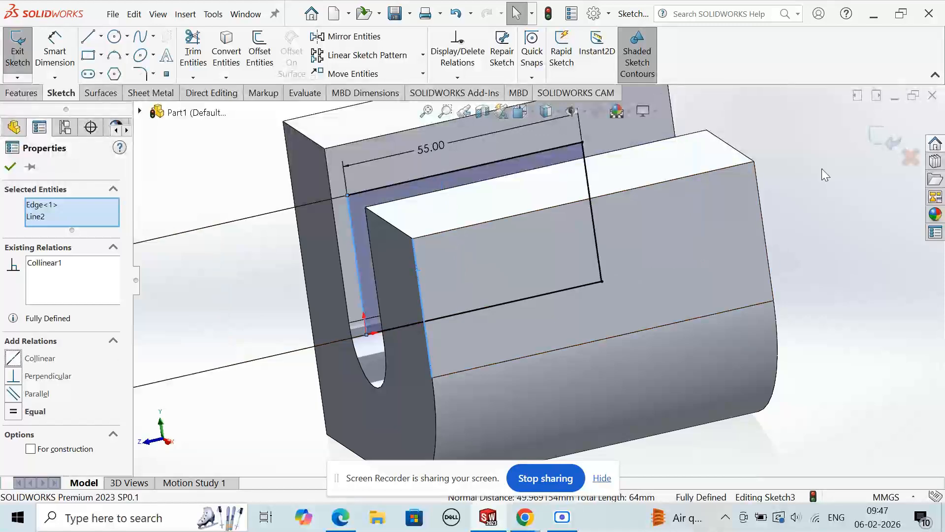
key(Escape)
Exit the sketch and make an Extruded Cut through the right arm, Blind 80 mm deep in the reversed direction
click(880, 140)
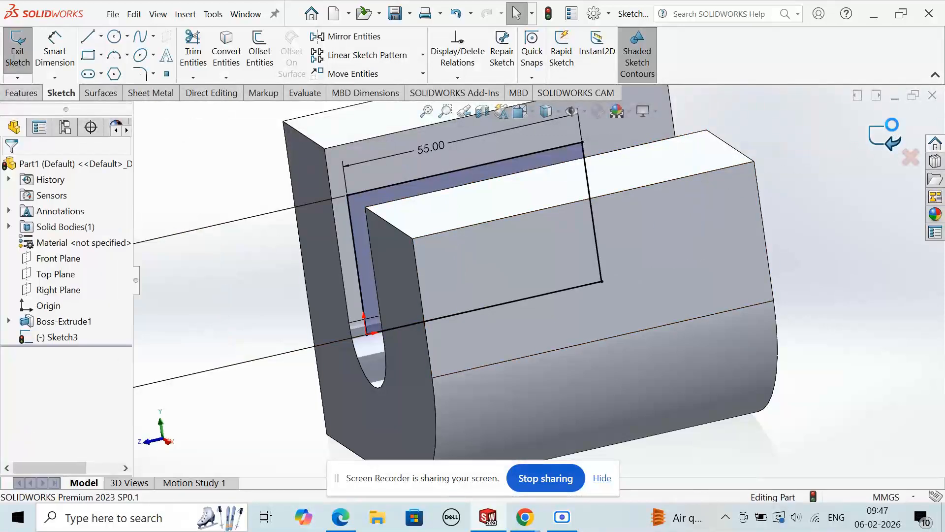
middle_drag(196, 246, 282, 247)
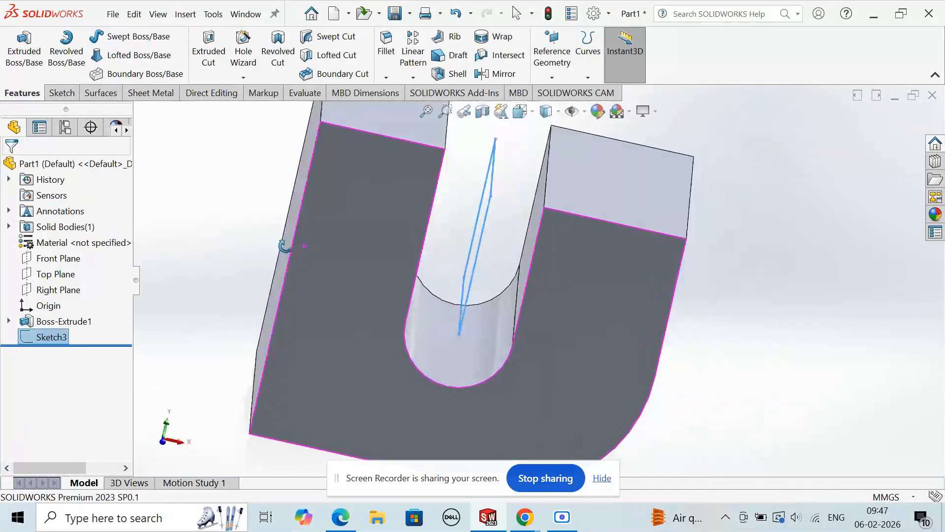
click(209, 53)
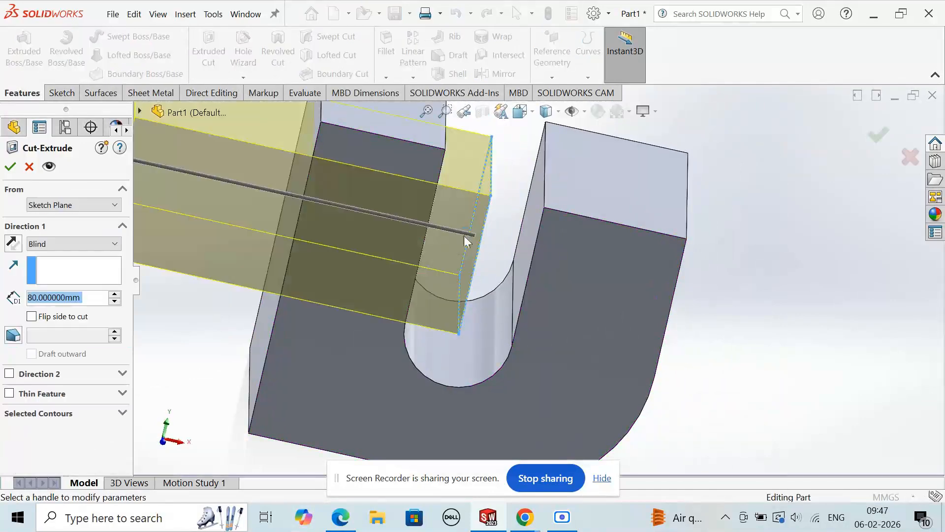
click(13, 243)
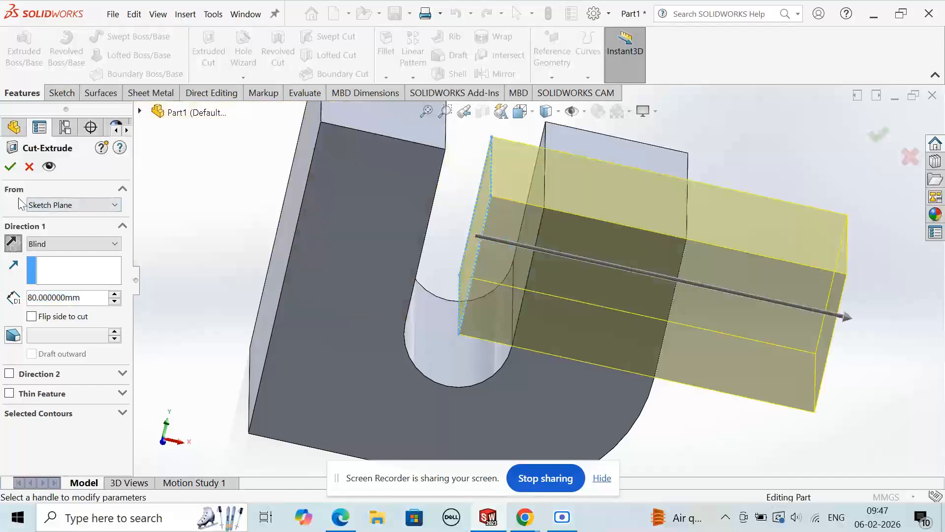
click(11, 167)
Check the corner radius in the reference drawing in Edge, return to SOLIDWORKS, and fillet the short arm's upper outer edge with a 15 mm radius
middle_drag(804, 278, 732, 295)
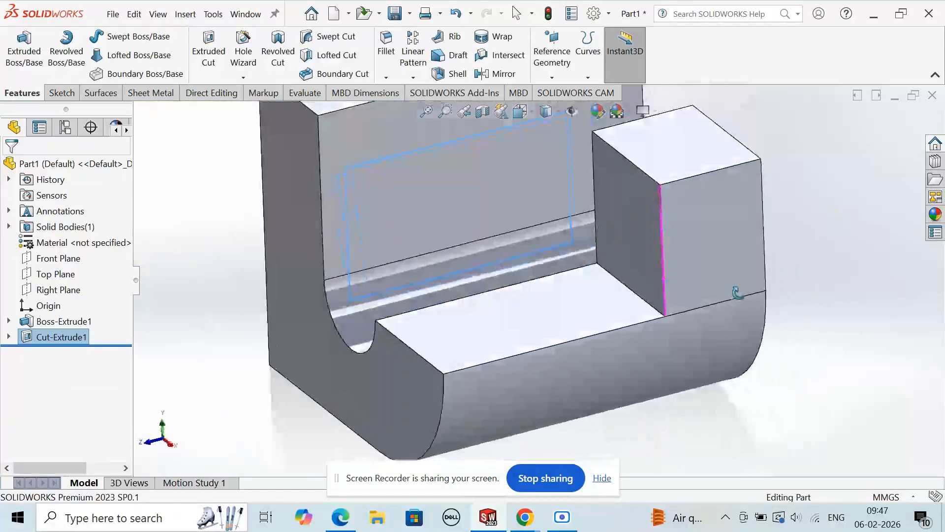
click(762, 404)
scroll(606, 355, up, 4)
middle_drag(502, 416, 533, 413)
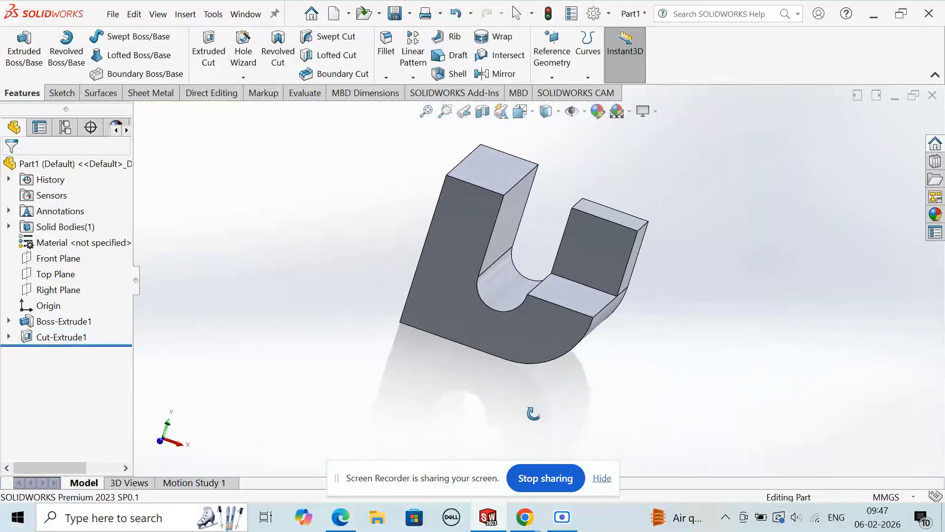
click(339, 522)
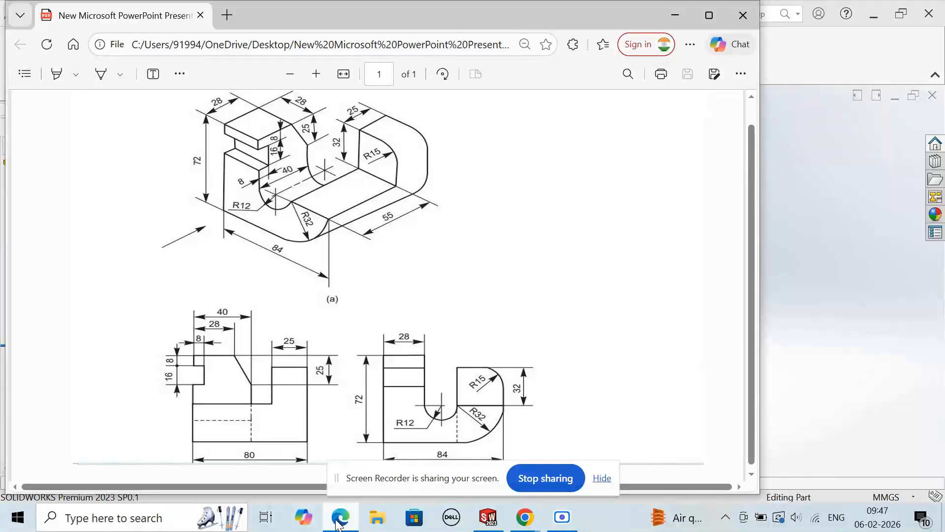
click(489, 517)
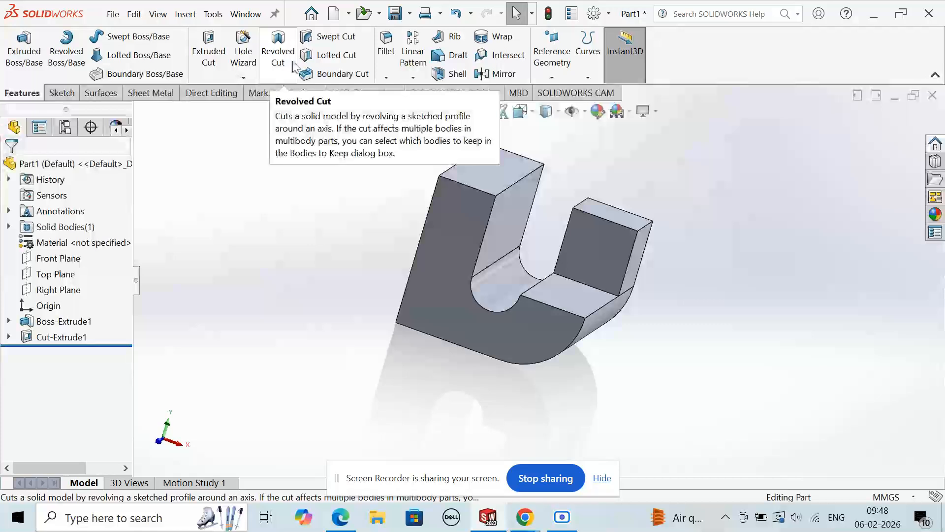
click(646, 226)
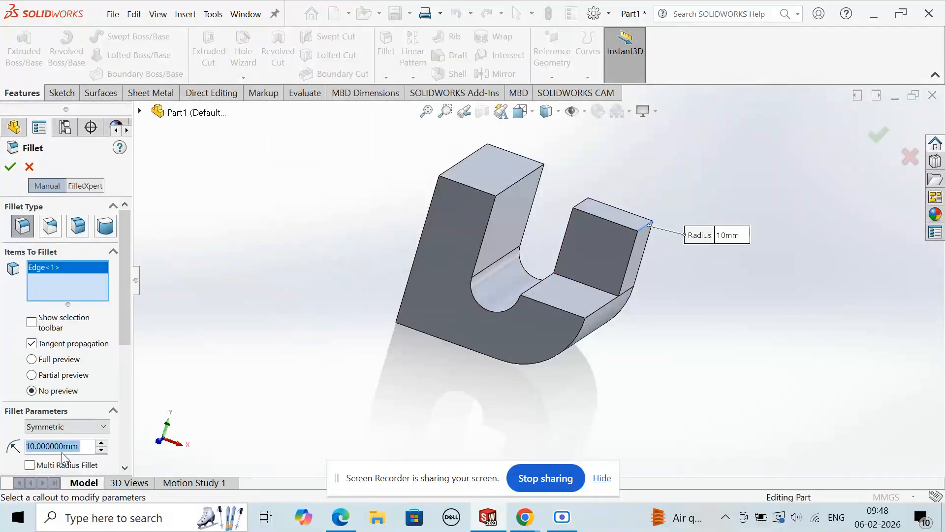
text(15)
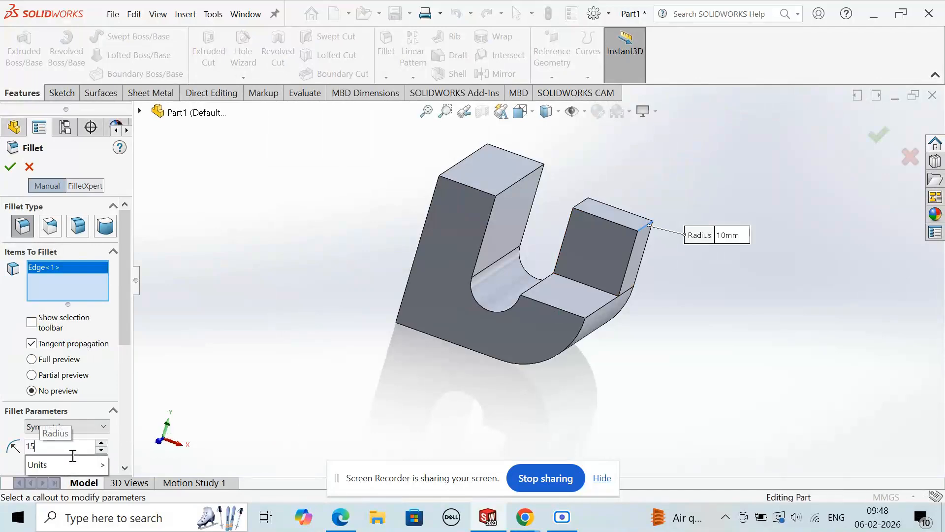
click(11, 168)
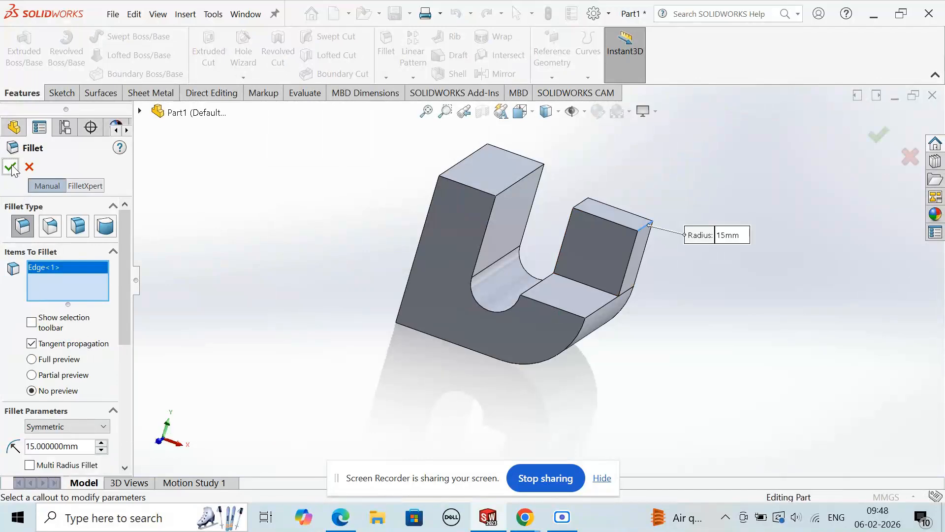
click(11, 168)
Start a sketch on the tall arm's inner face and draw a corner rectangle about 10.8 by 20.7 mm from its front edge
middle_drag(731, 268, 682, 300)
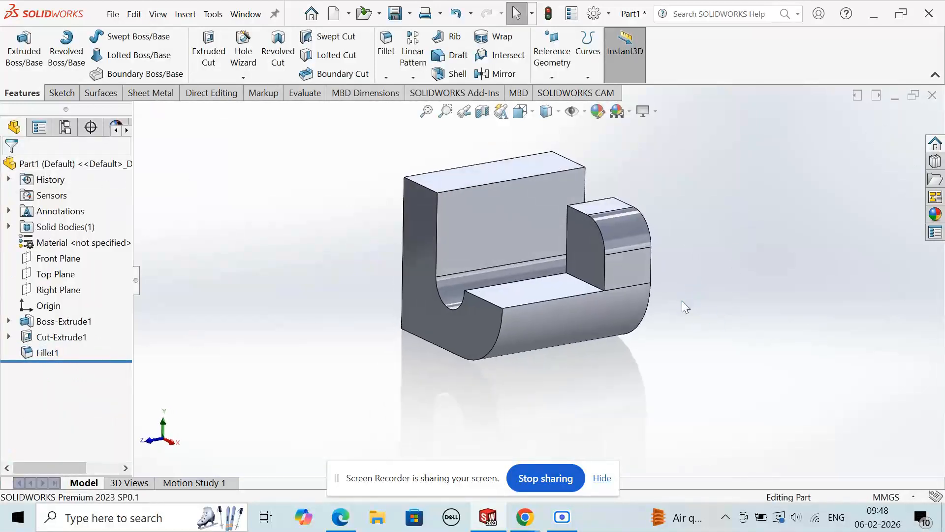
click(462, 220)
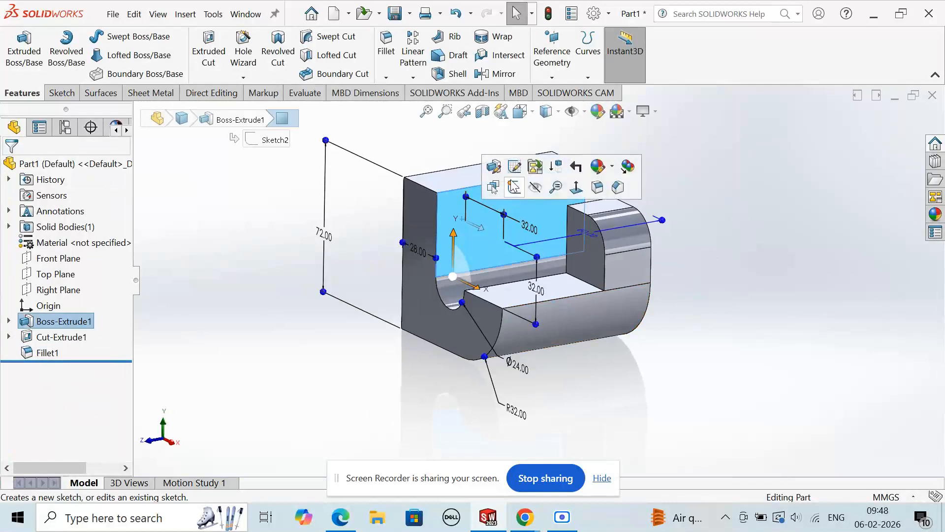
click(514, 187)
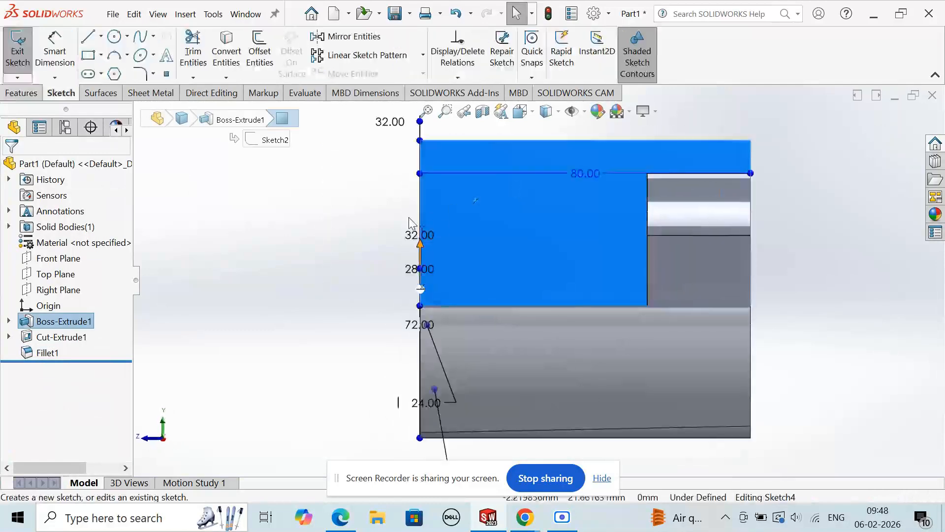
click(88, 56)
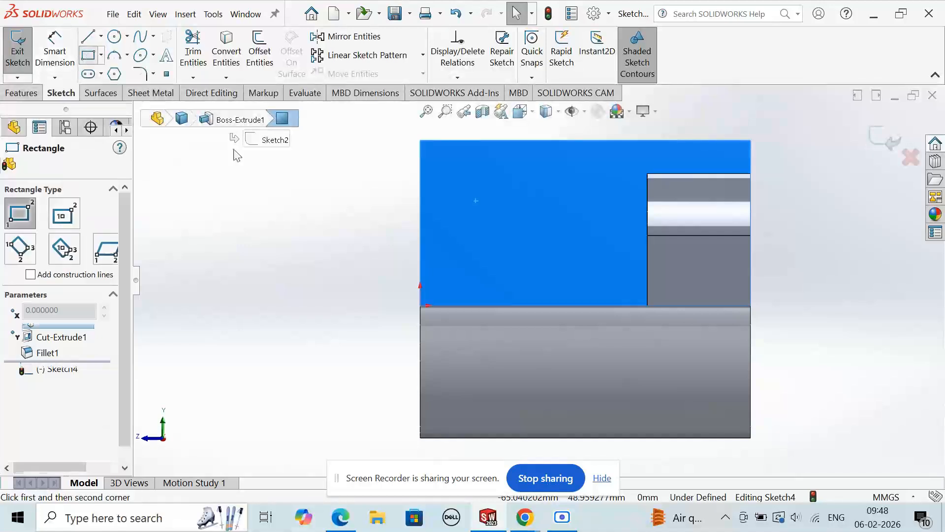
click(420, 187)
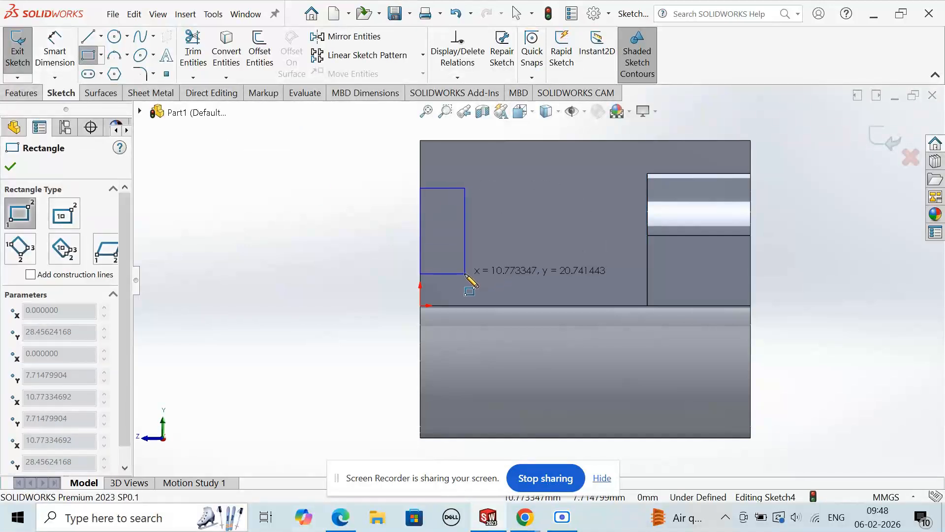
click(465, 273)
Dimension the height of the small rectangle on the tall arm's inner face to 16 mm
click(55, 49)
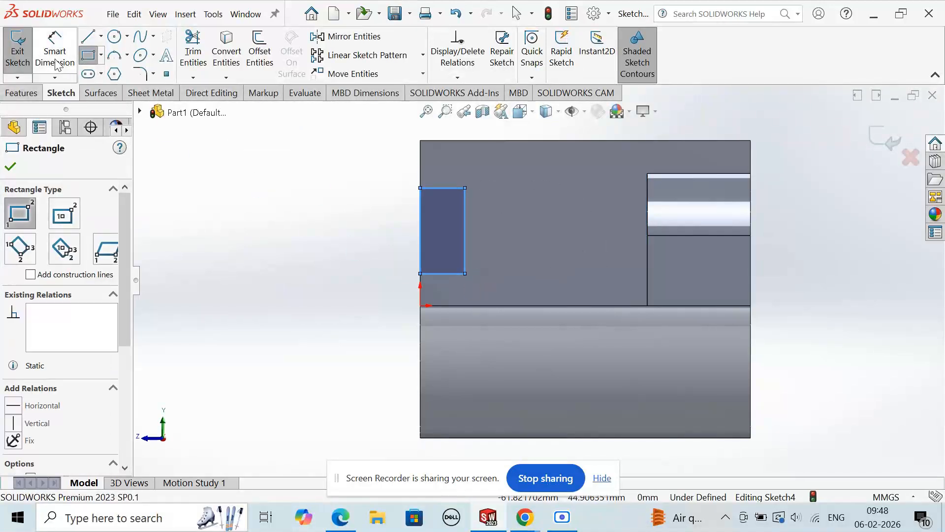
click(464, 224)
click(519, 225)
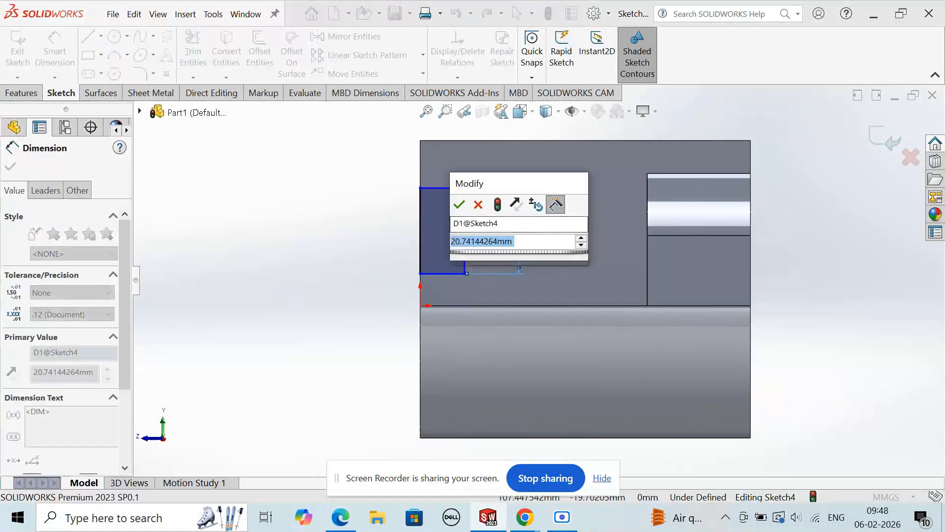
text(1)
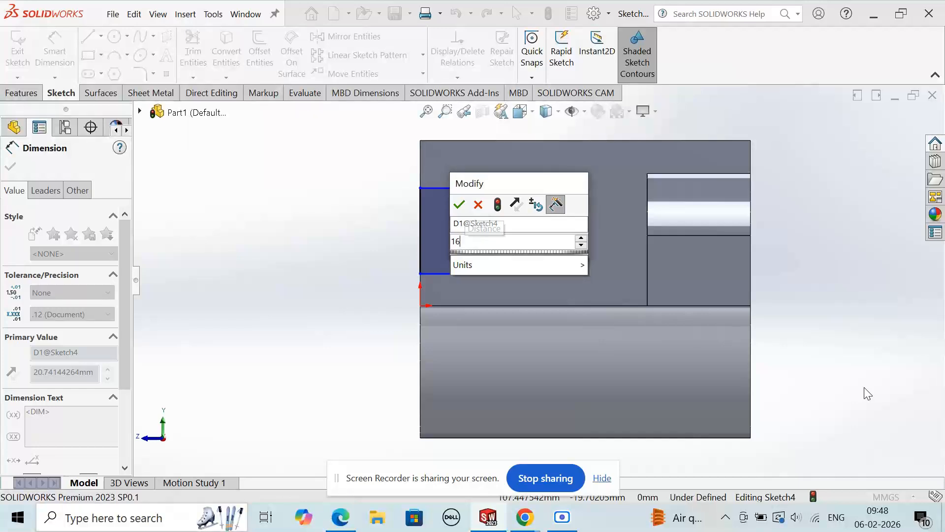
text(6)
key(Return)
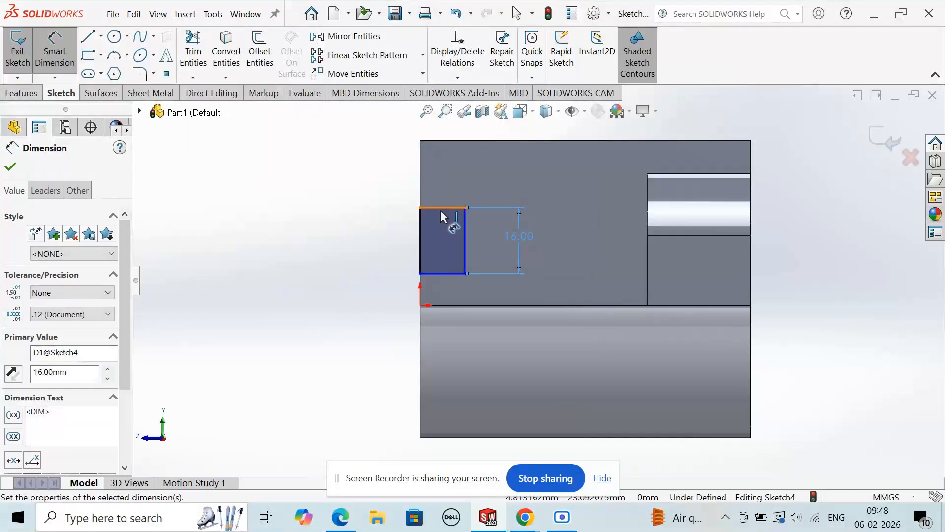
Dimension the width of the small rectangle on the tall arm's inner face to 8 mm
click(439, 208)
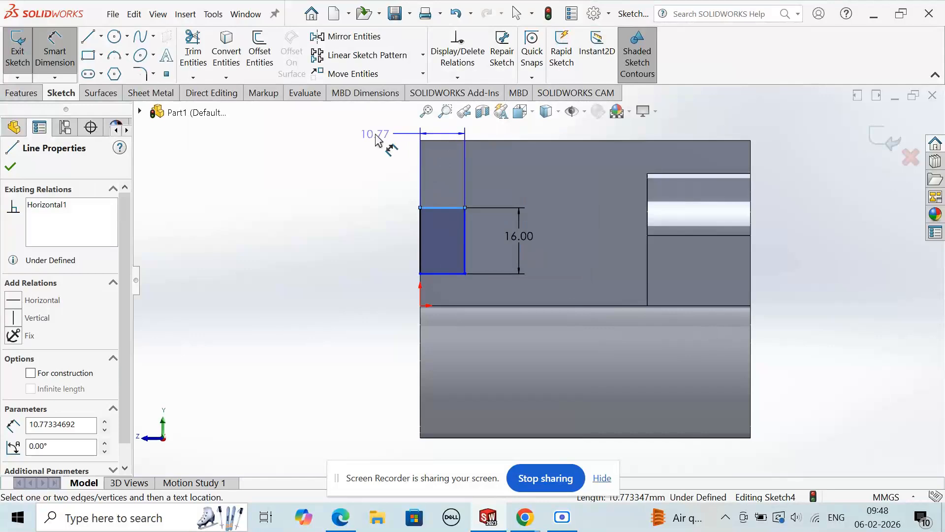
click(378, 140)
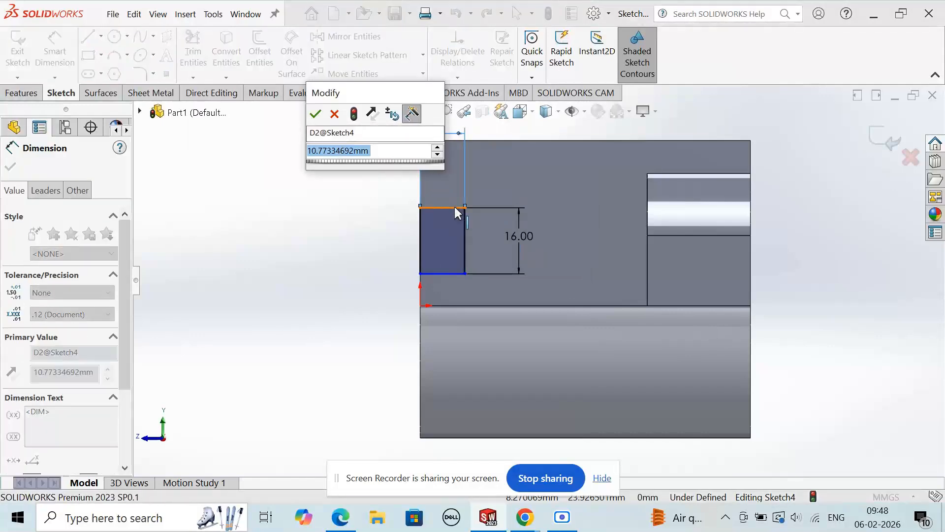
text(8)
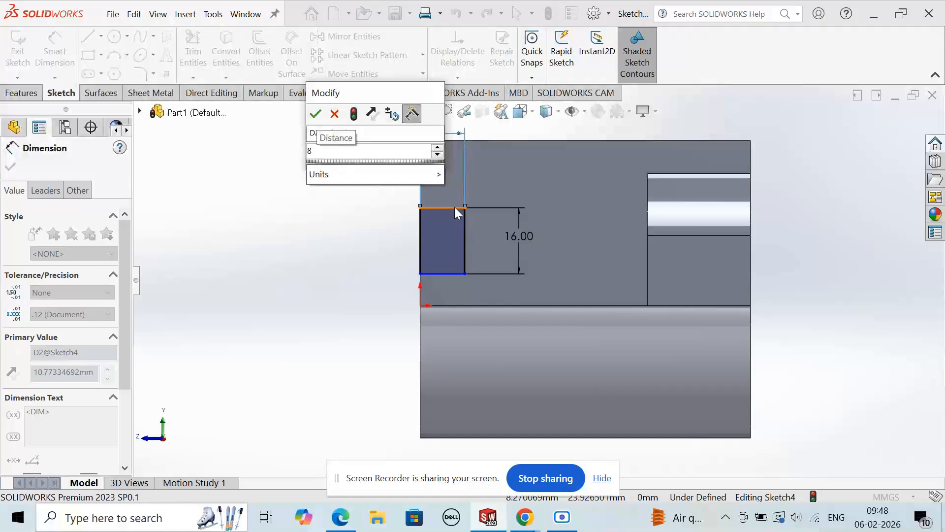
key(Return)
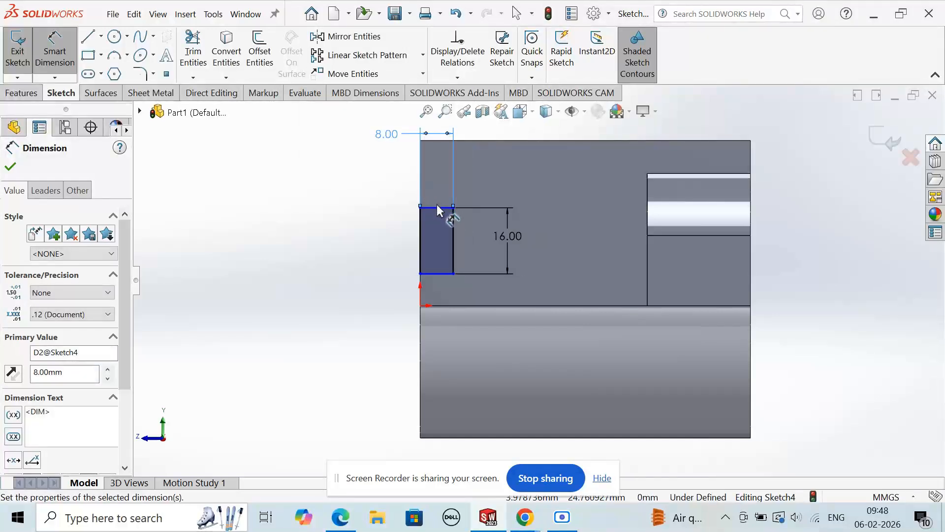
Dimension the distance from the tall arm's upper edge to the small rectangle's upper side as 8 mm
click(437, 206)
click(441, 141)
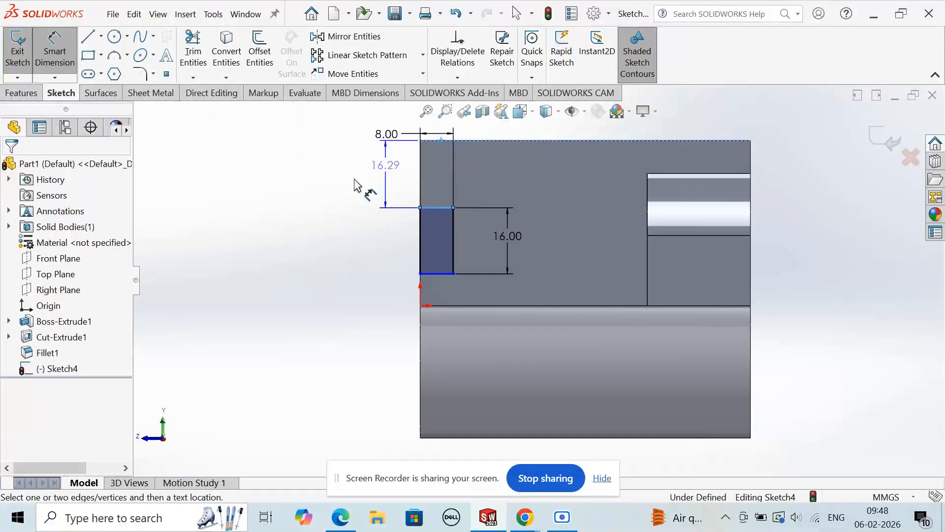
click(358, 190)
text(8)
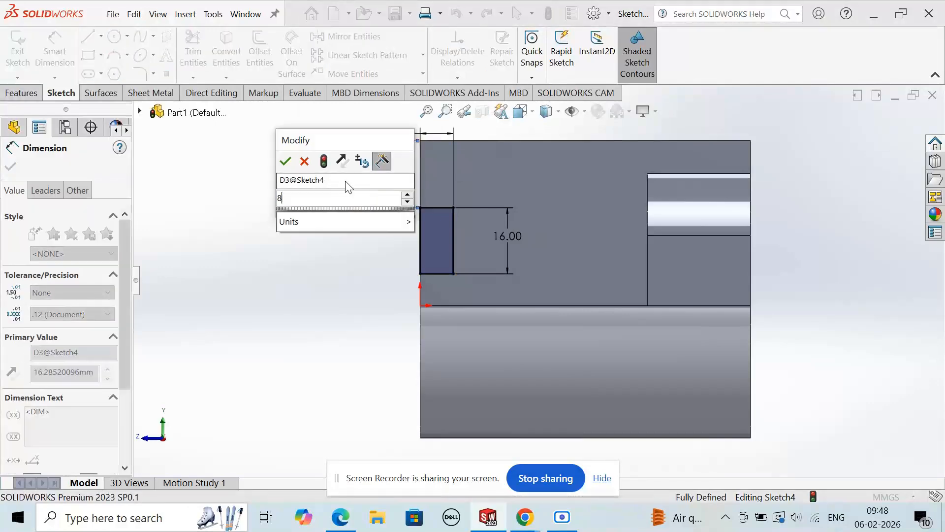
key(Return)
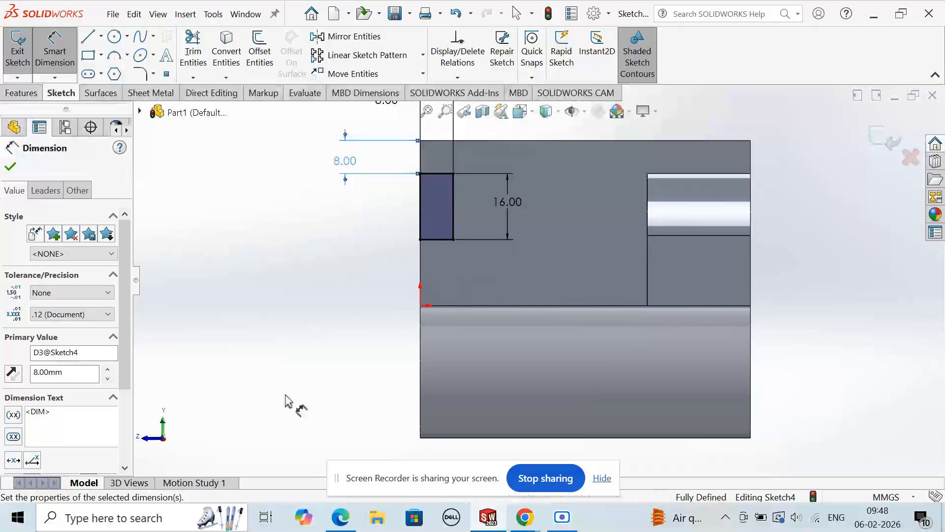
Check the reference drawing in Edge, return to SOLIDWORKS, and cut the small rectangle through the tall arm with a Blind 80 mm Extruded Cut
click(340, 517)
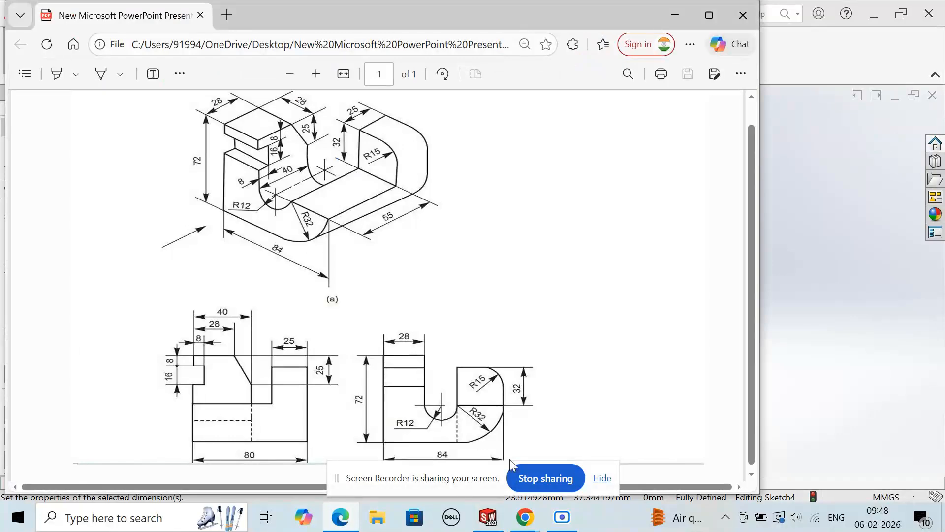
click(487, 516)
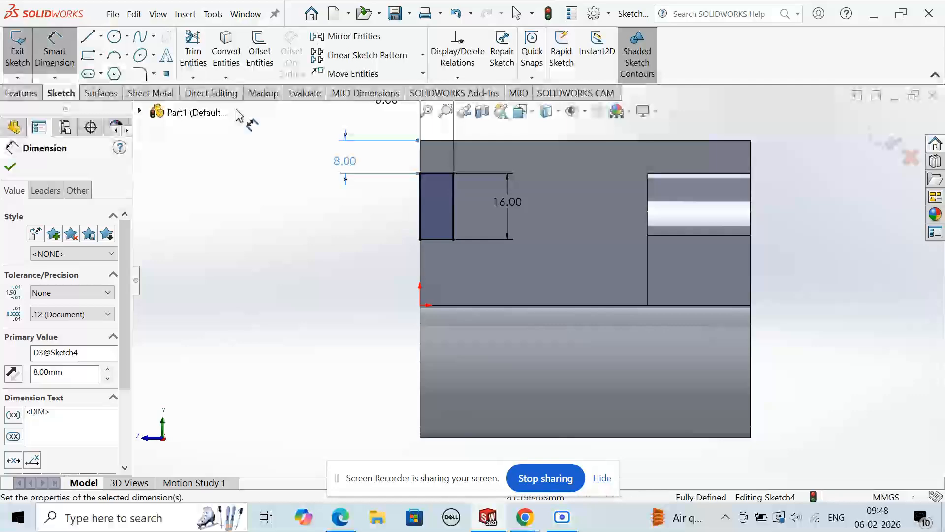
click(875, 141)
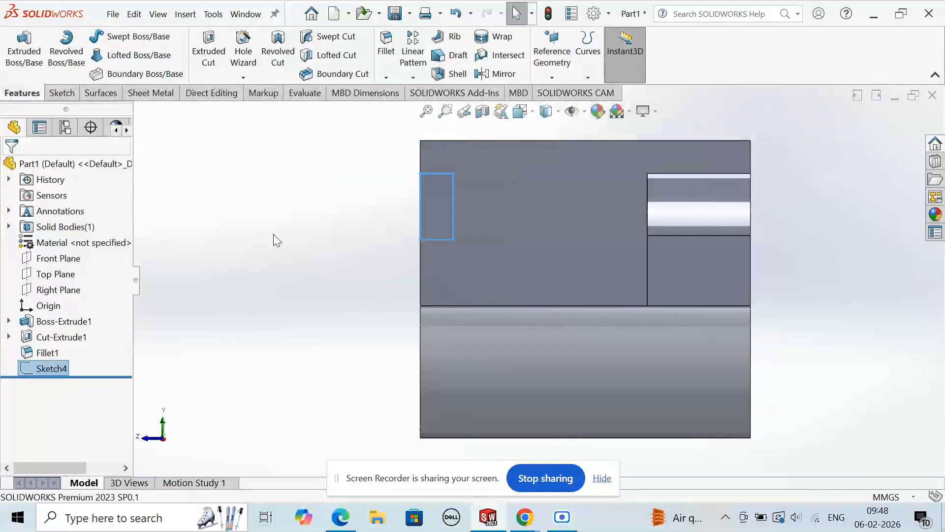
click(211, 49)
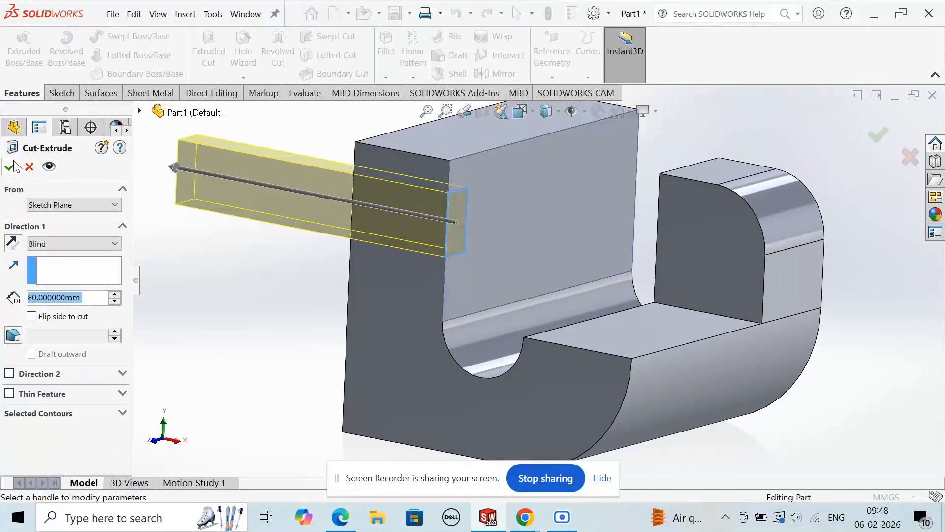
click(11, 167)
Start a sketch on the tall arm's outer face and draw a closed five-line profile along its rear edge, about 20 mm wide below a slanted line
middle_drag(317, 246, 290, 271)
scroll(314, 290, up, 5)
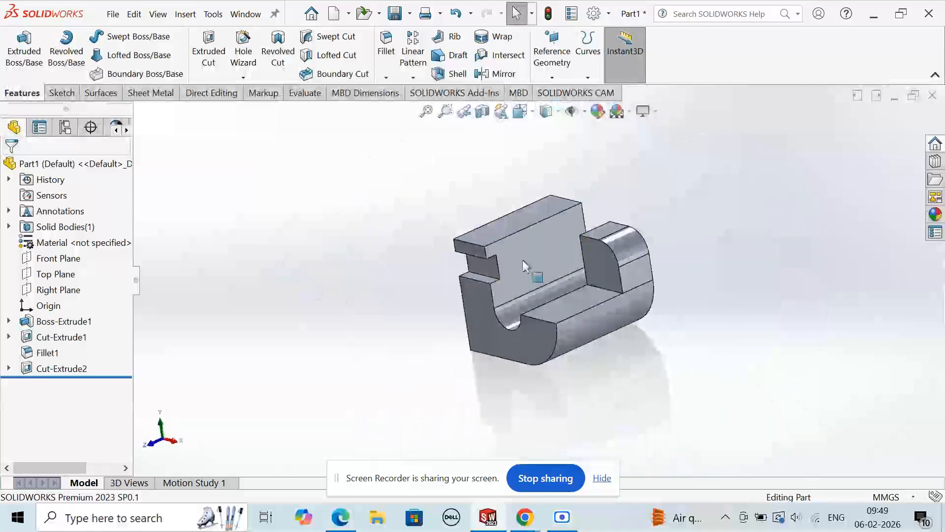
mouse_move(532, 231)
middle_down()
mouse_move(507, 241)
mouse_move(534, 247)
mouse_move(559, 232)
mouse_move(674, 268)
mouse_move(550, 332)
middle_up()
click(533, 300)
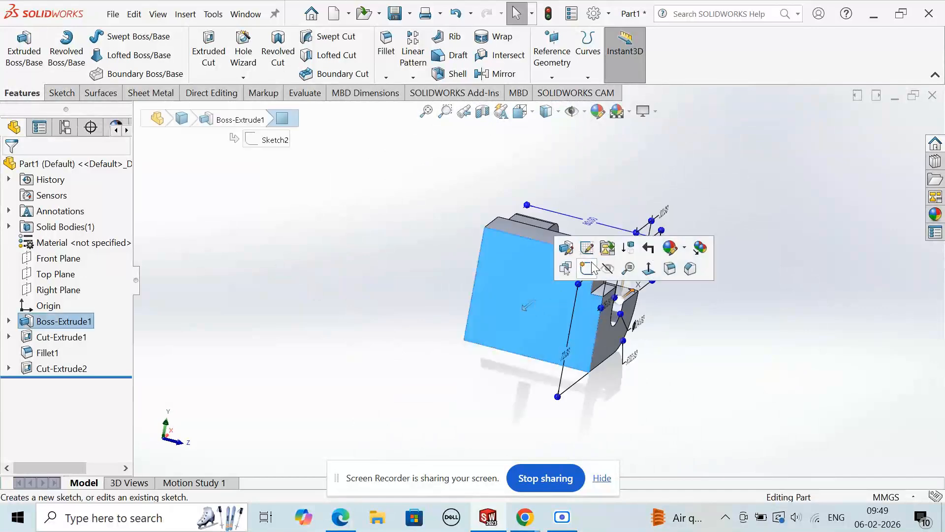
click(585, 269)
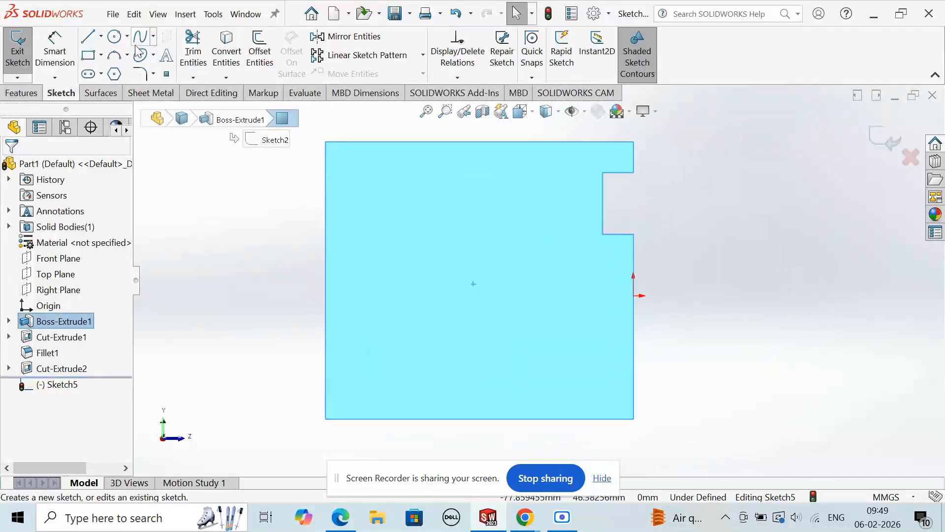
click(90, 39)
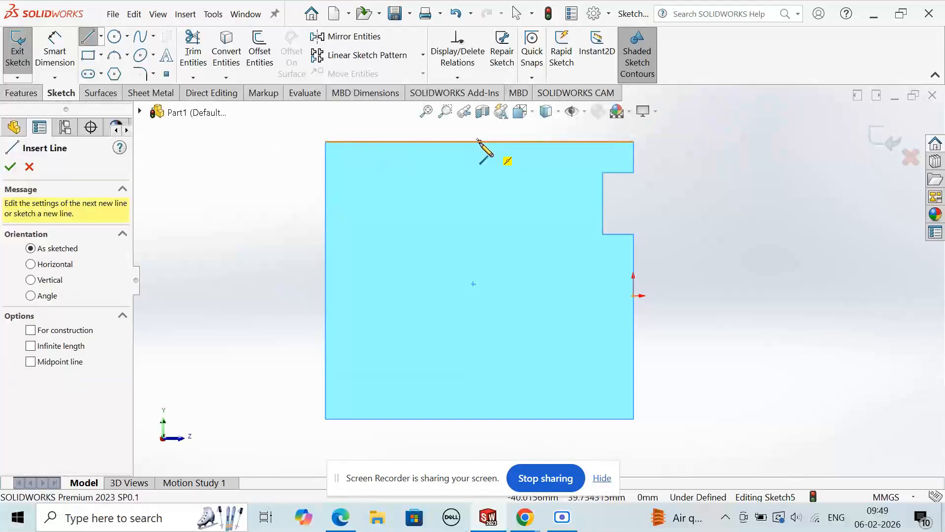
click(463, 142)
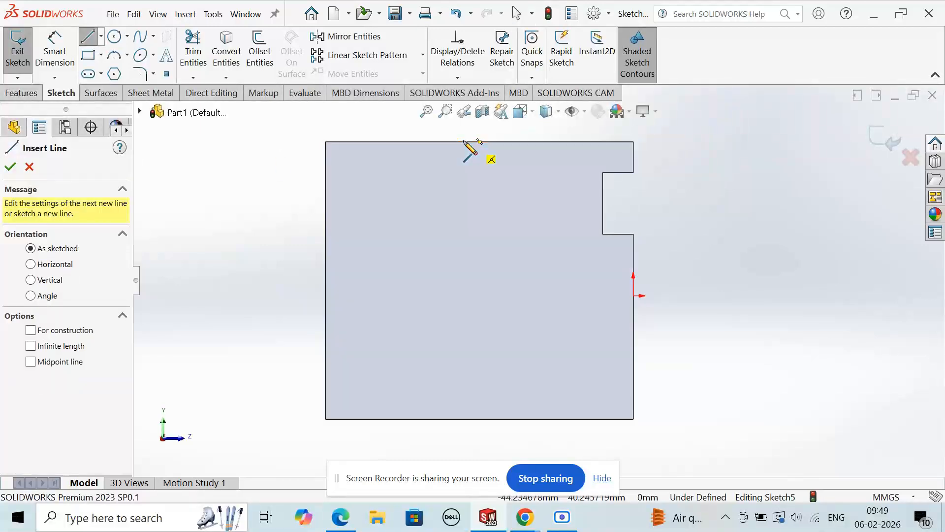
click(404, 258)
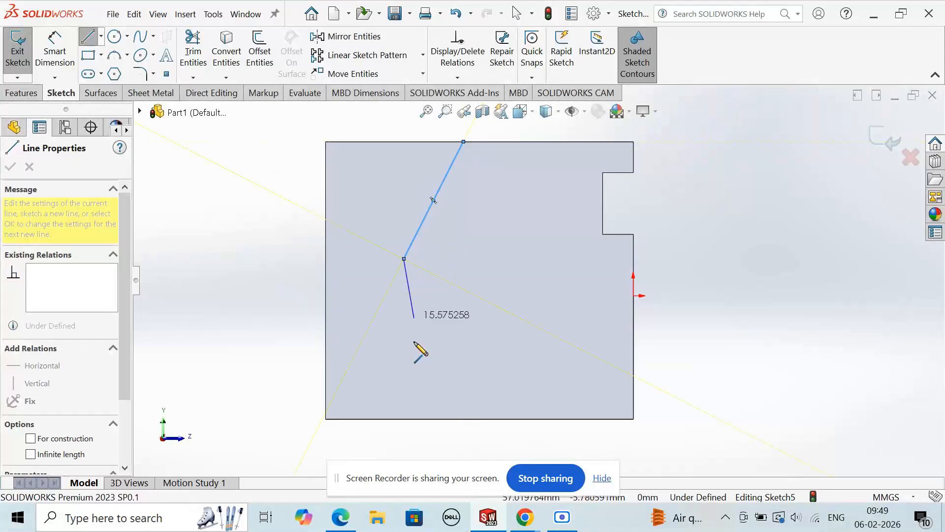
click(405, 419)
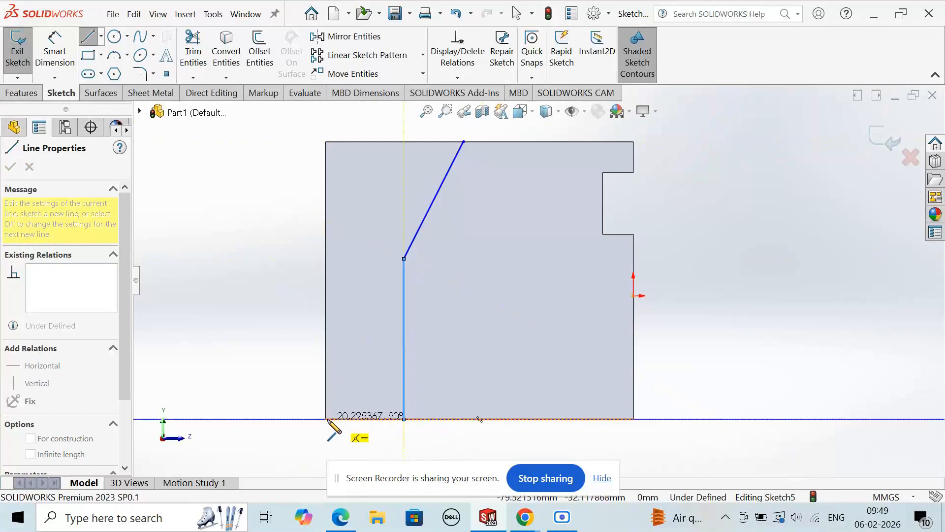
click(325, 419)
click(326, 142)
click(463, 141)
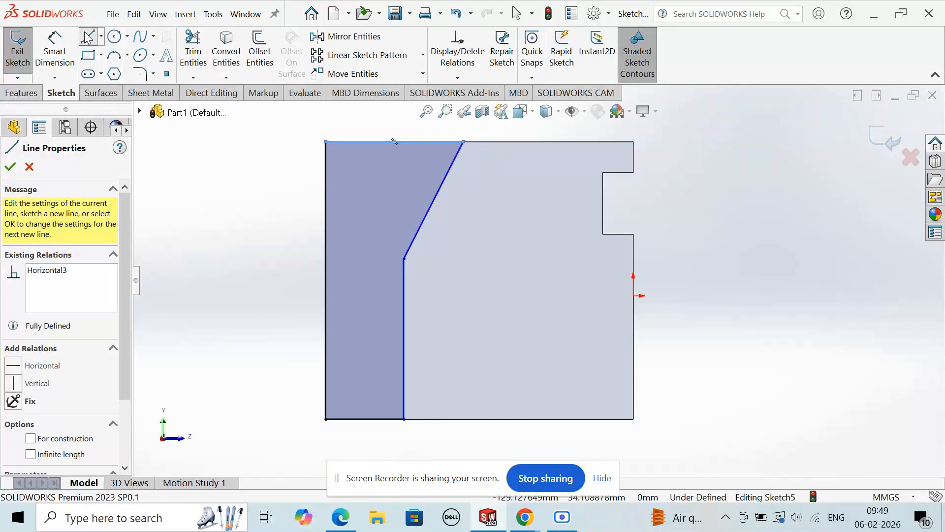
key(Escape)
Check the reference drawing in Edge, return to SOLIDWORKS, and dimension the slanted line's lower endpoint 40 mm from the tall arm's front edge
middle_drag(704, 222, 677, 250)
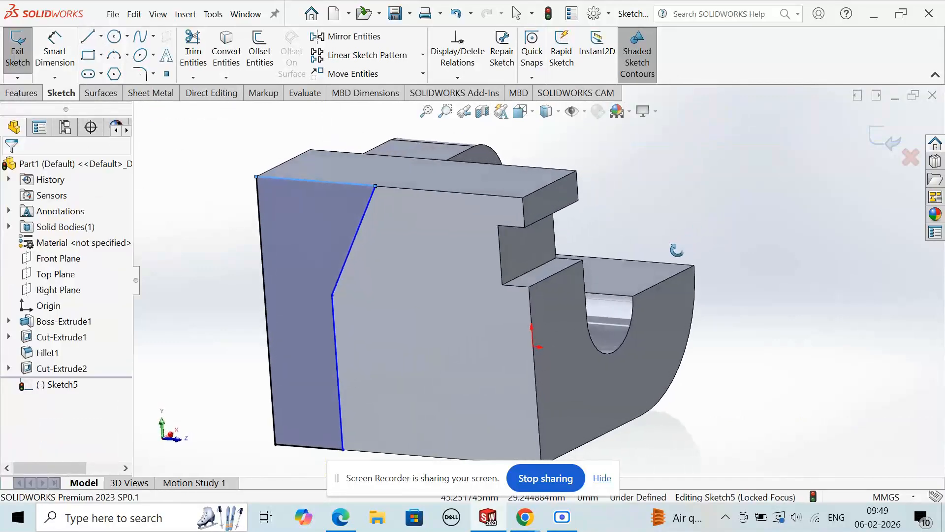
click(340, 517)
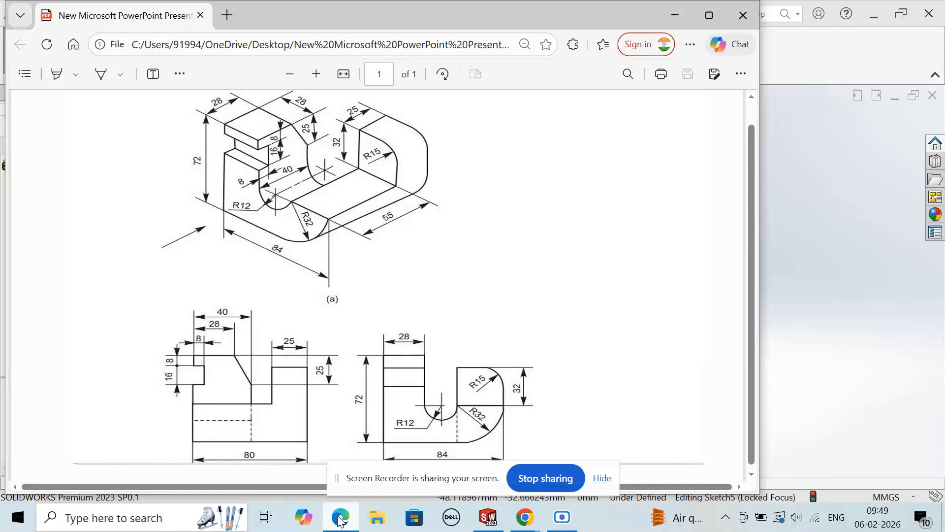
click(489, 517)
middle_drag(196, 315, 221, 292)
click(63, 51)
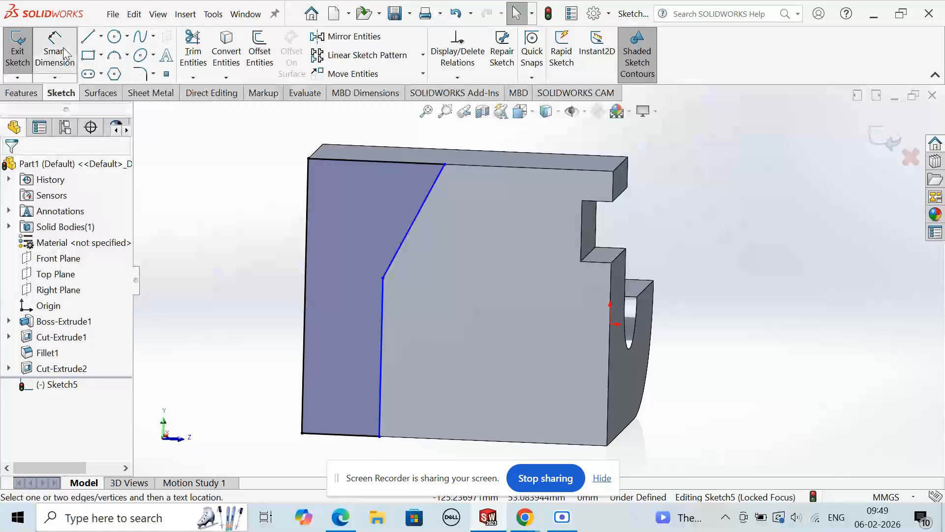
click(383, 278)
click(610, 304)
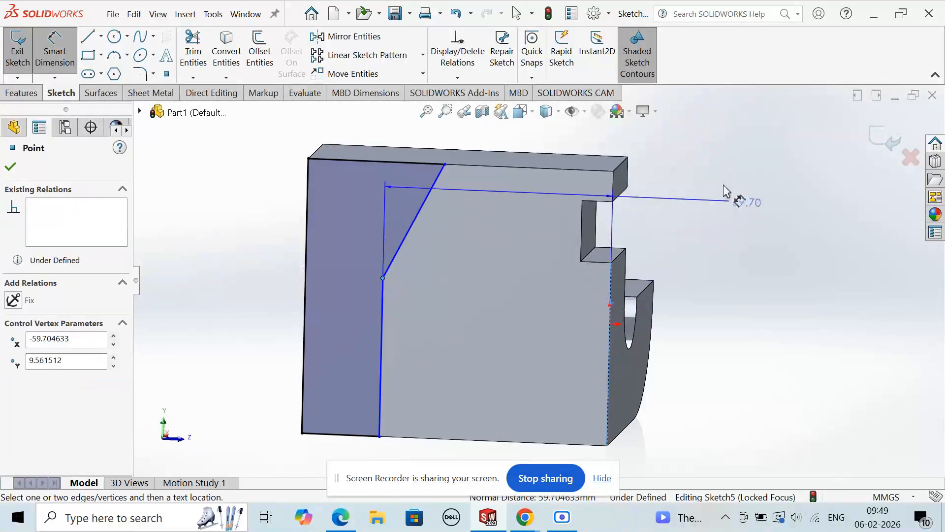
click(744, 146)
text(4)
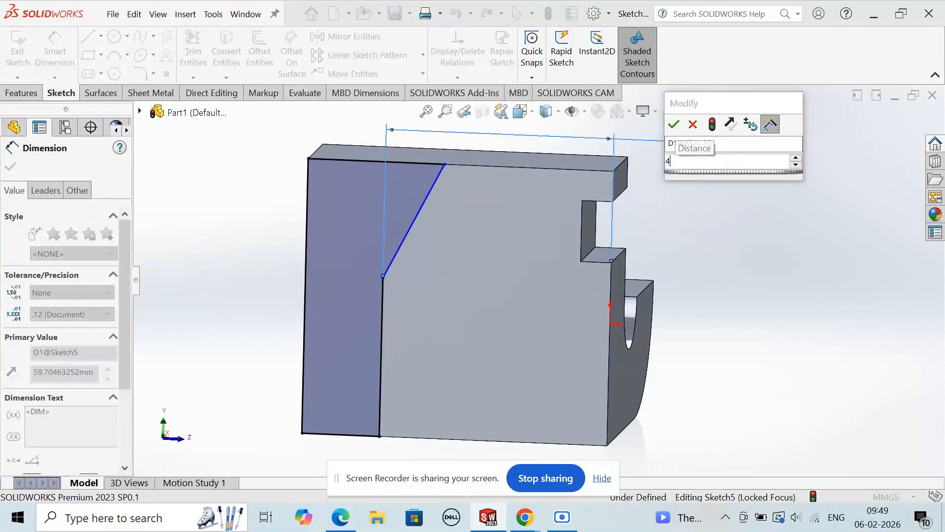
text(0)
key(Return)
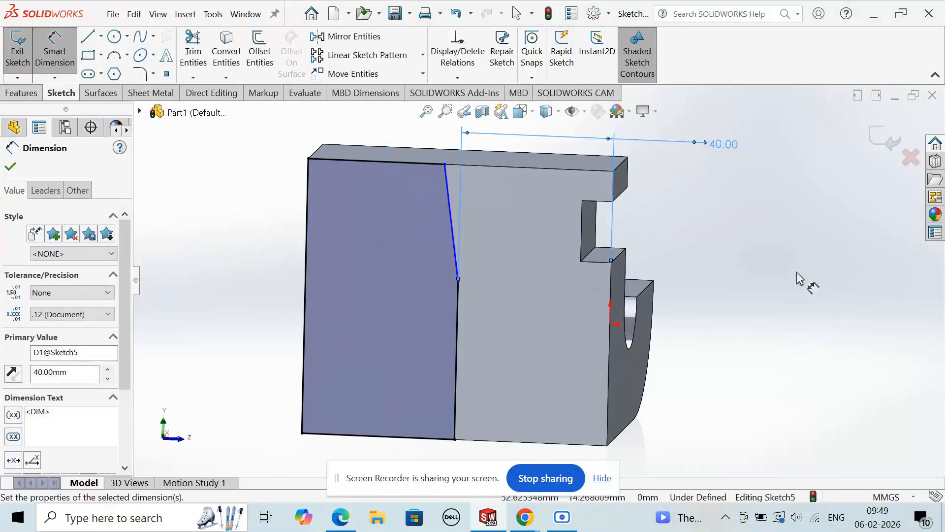
Dimension the slanted line's upper endpoint 28 mm from the tall arm's front edge
click(449, 166)
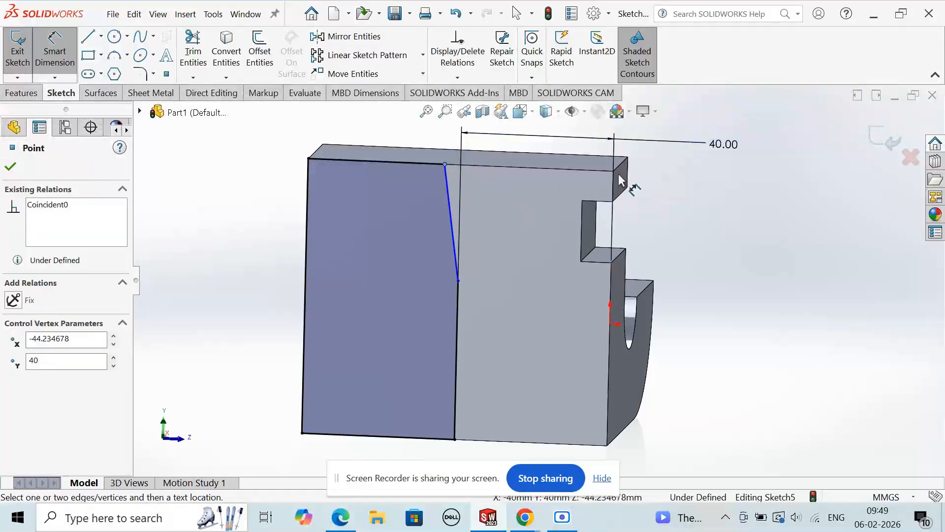
click(617, 187)
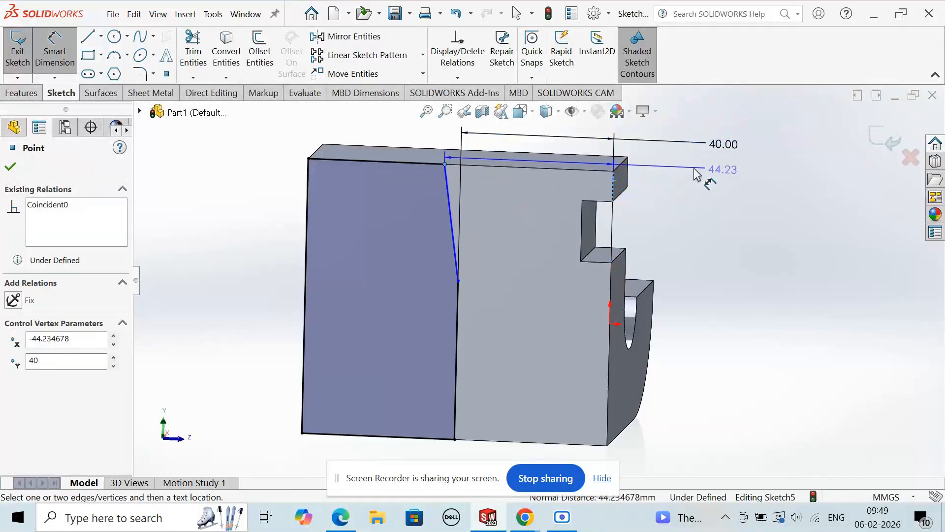
click(696, 172)
text(28)
key(Return)
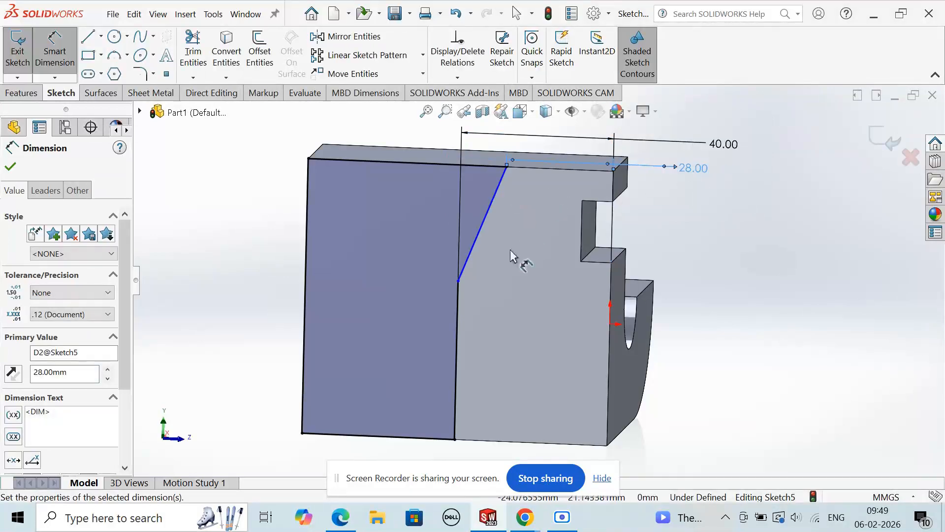
Dimension the vertical height of the slanted line to 25 mm
click(485, 222)
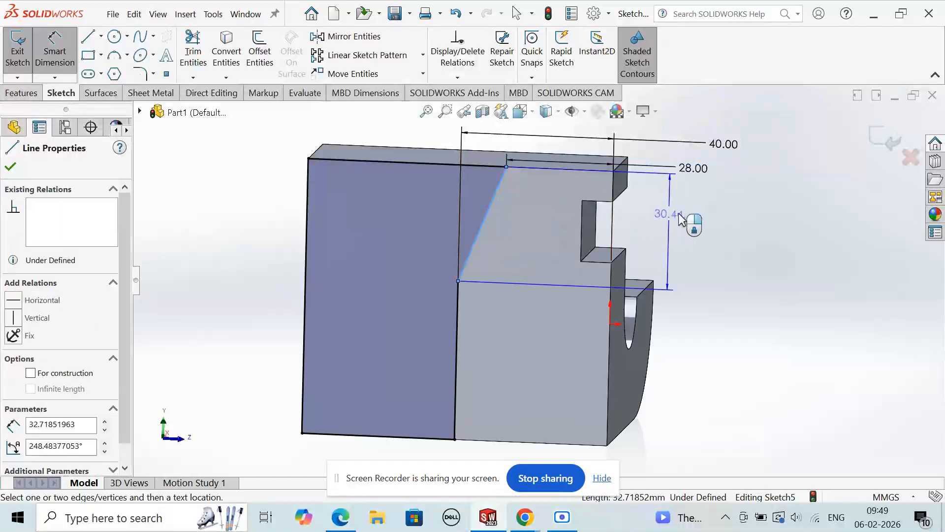
click(688, 218)
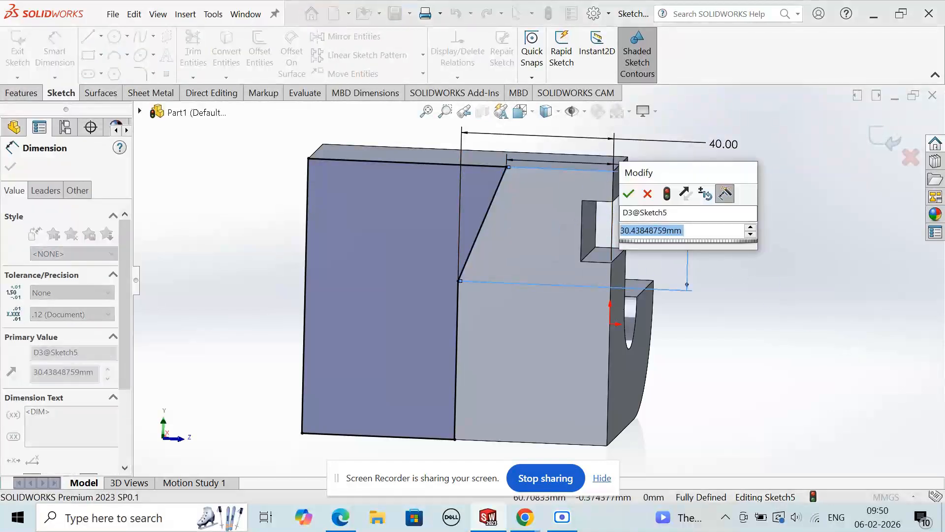
text(25)
key(Return)
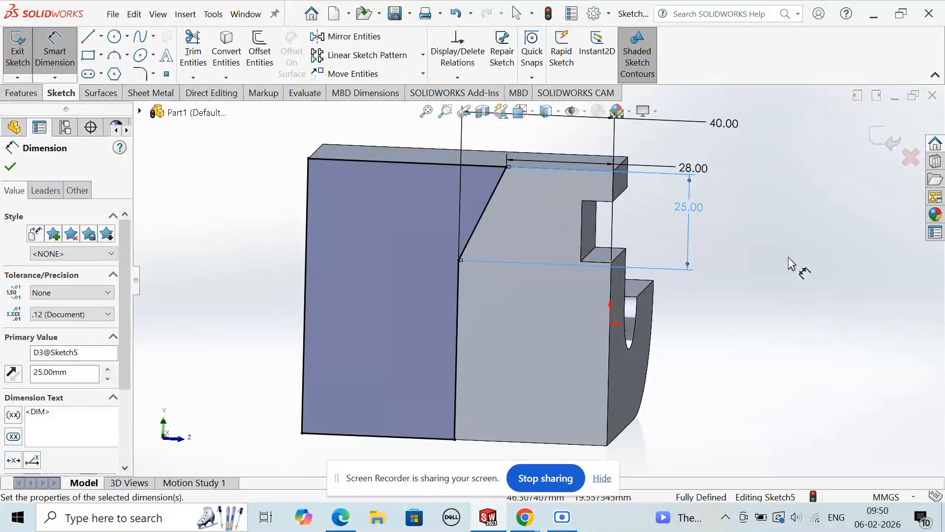
Exit the sketch and make an Extruded Cut of the profile, Up To Surface, ending at the short arm's inner face
click(876, 143)
mouse_move(843, 253)
middle_down()
mouse_move(756, 247)
mouse_move(704, 276)
mouse_move(717, 283)
middle_up()
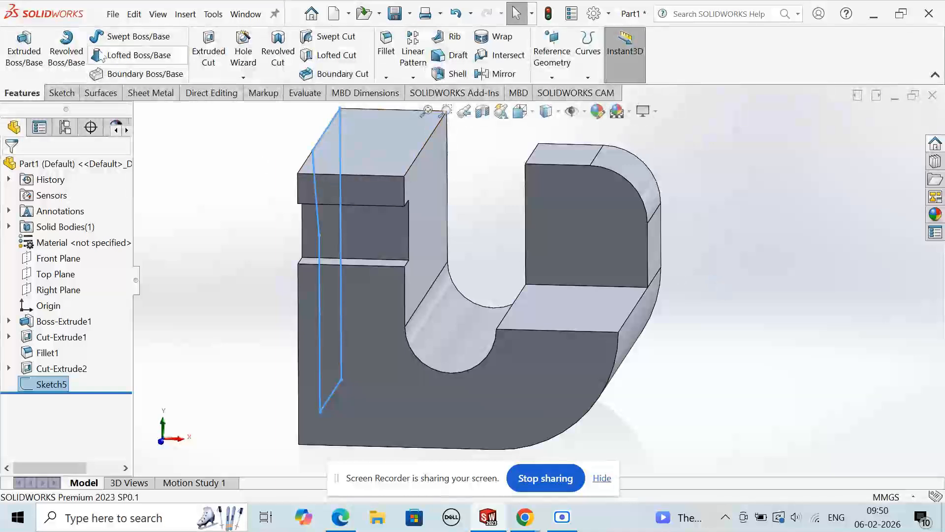
click(198, 52)
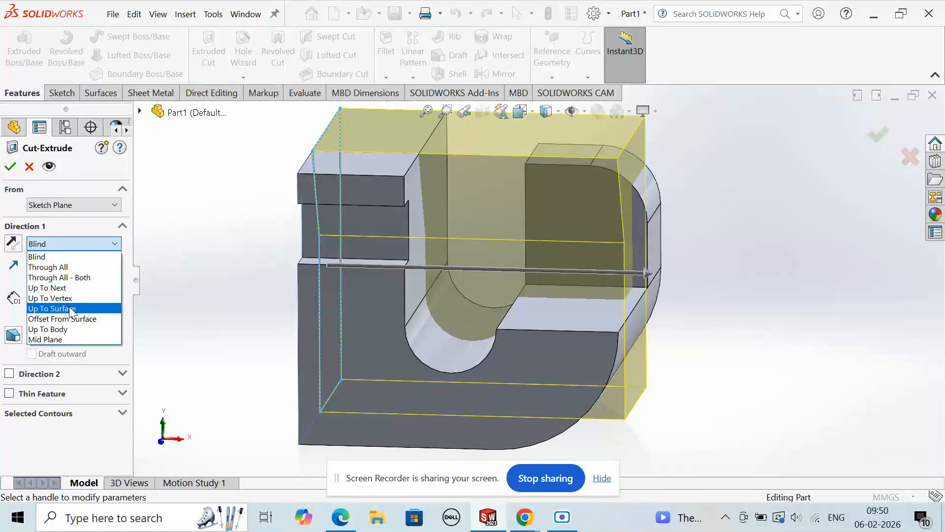
click(71, 310)
middle_drag(286, 303, 489, 182)
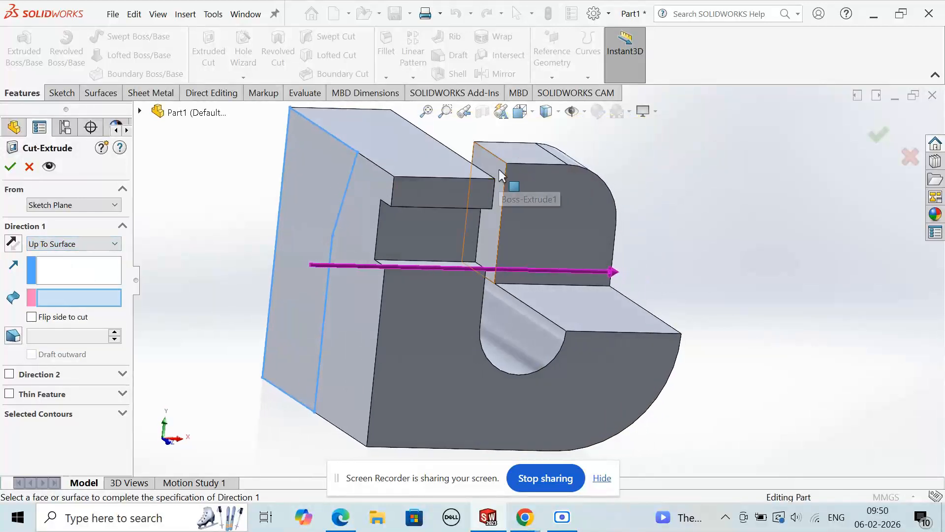
click(498, 169)
click(9, 166)
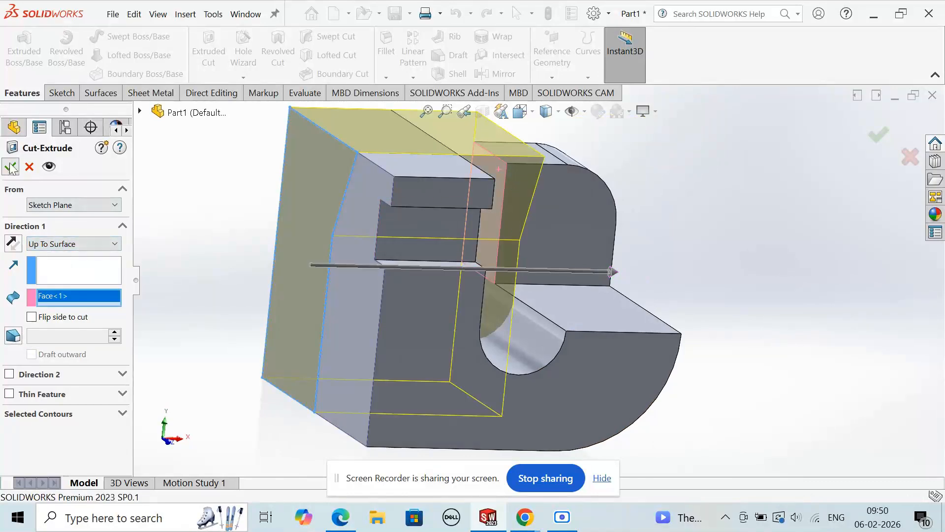
Apply a bright cyan colour from the standard swatches to the whole bracket part
middle_drag(777, 331, 690, 253)
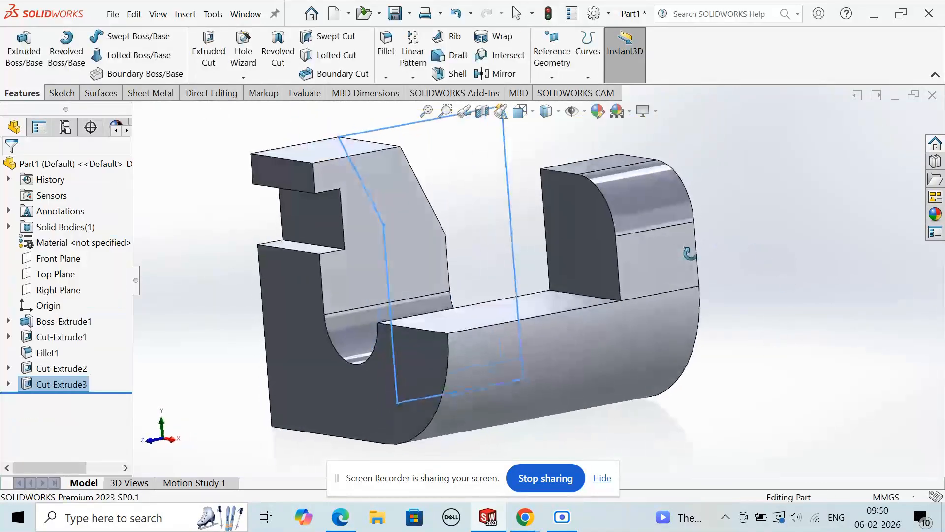
click(776, 220)
scroll(773, 226, up, 4)
middle_drag(671, 317, 671, 344)
scroll(480, 263, up, 2)
scroll(483, 263, down, 2)
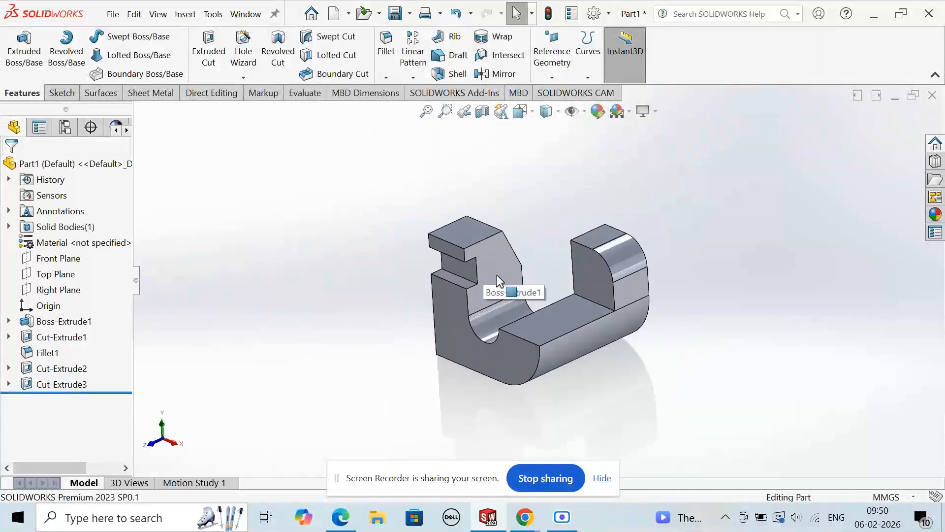
scroll(637, 357, down, 2)
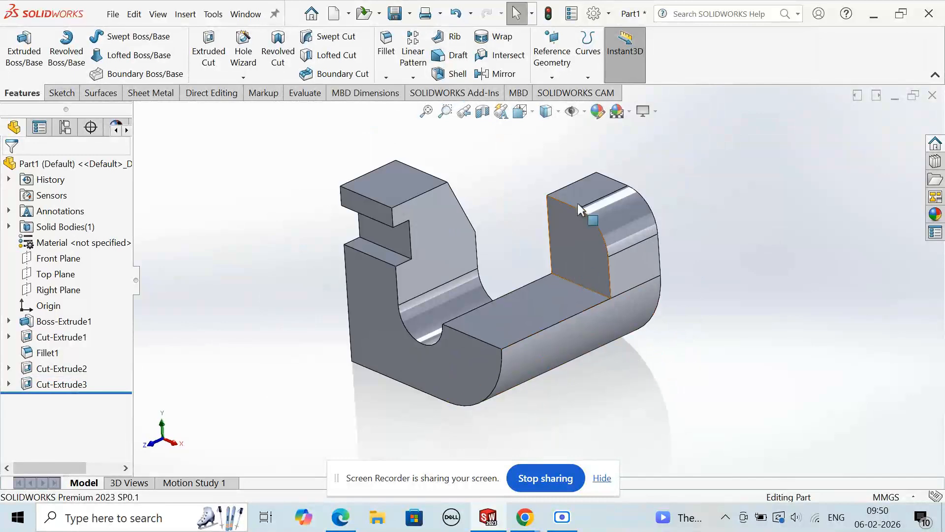
click(597, 111)
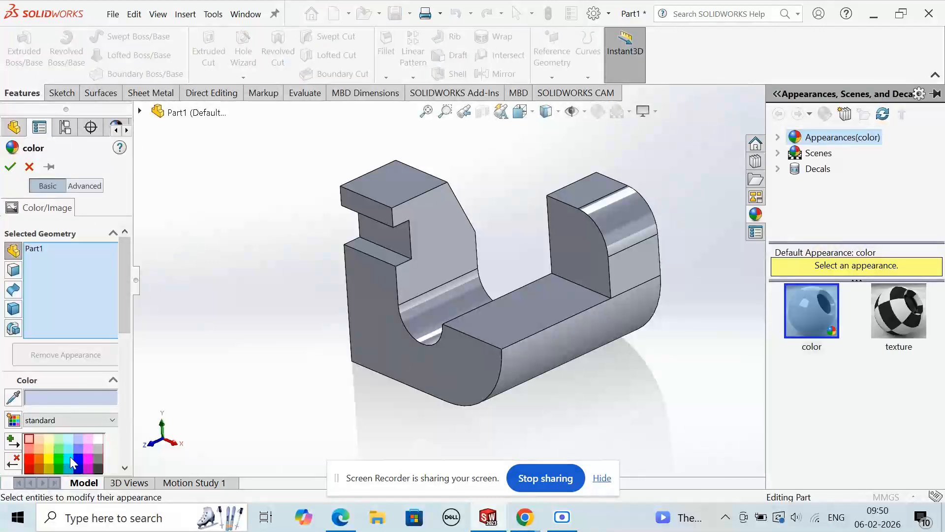
click(70, 457)
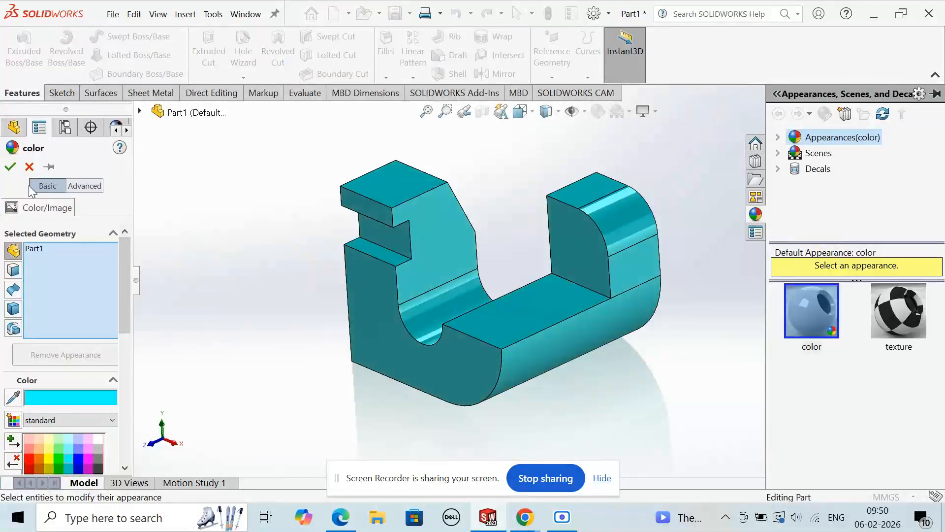
click(10, 167)
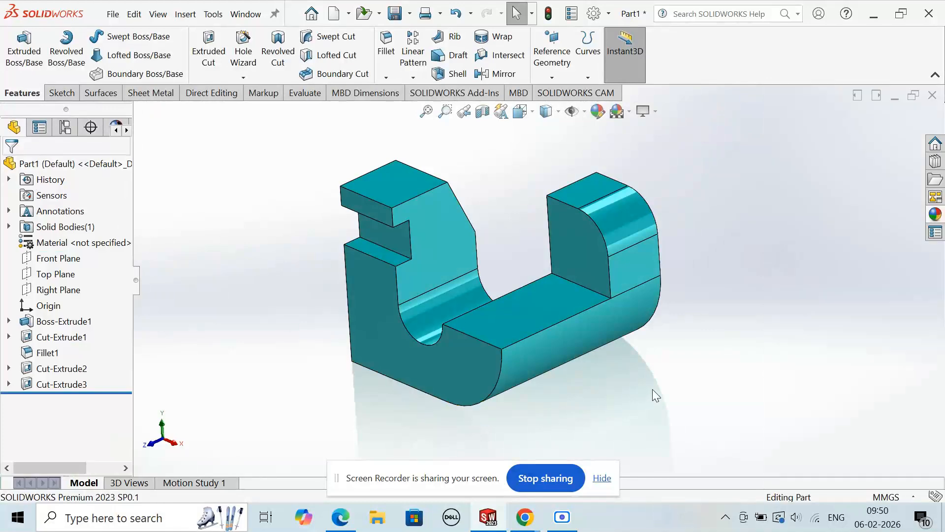
middle_drag(501, 299, 802, 388)
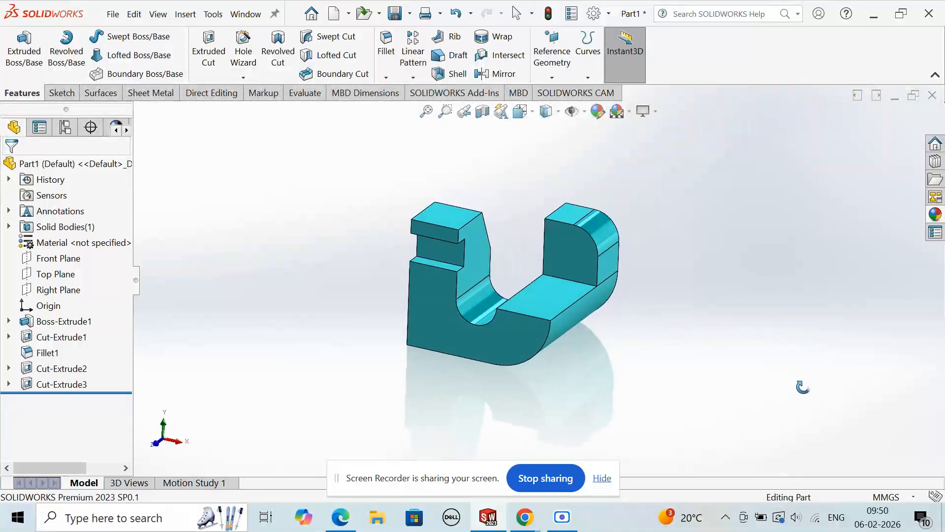
scroll(523, 283, up, 2)
scroll(503, 319, down, 2)
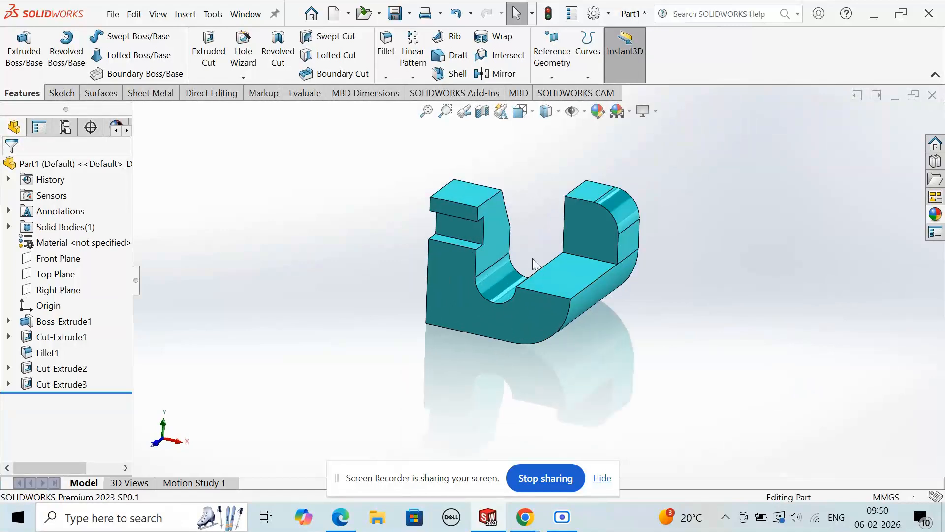
scroll(541, 220, down, 2)
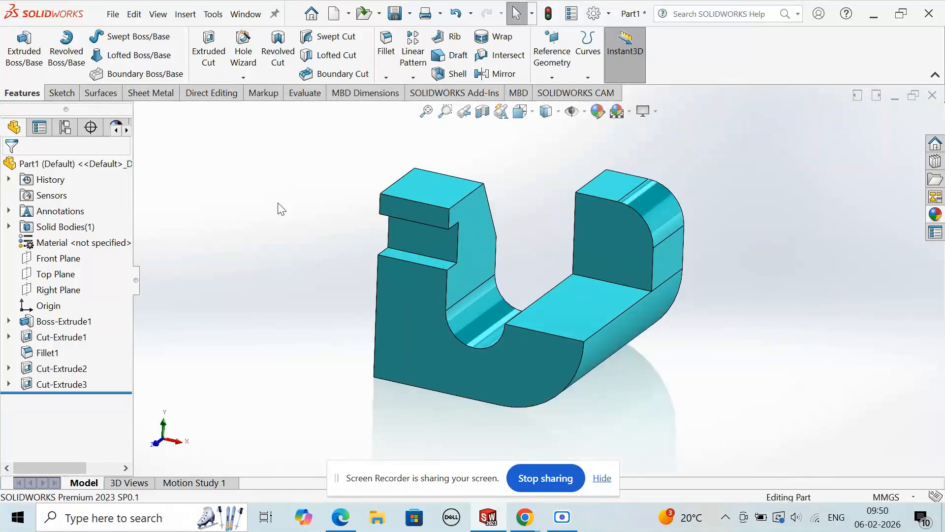